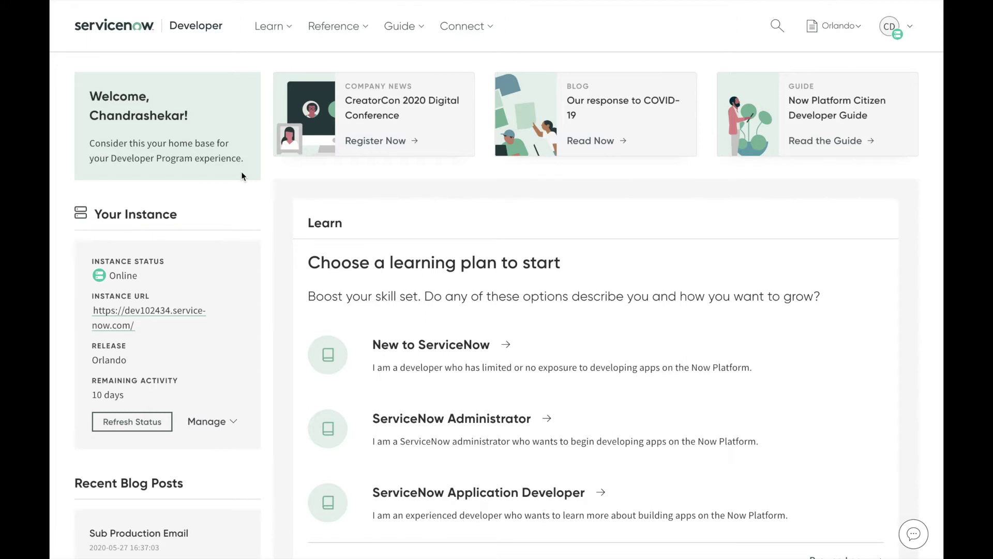
Sign in to the personal developer instance as admin.
left_click(129, 316)
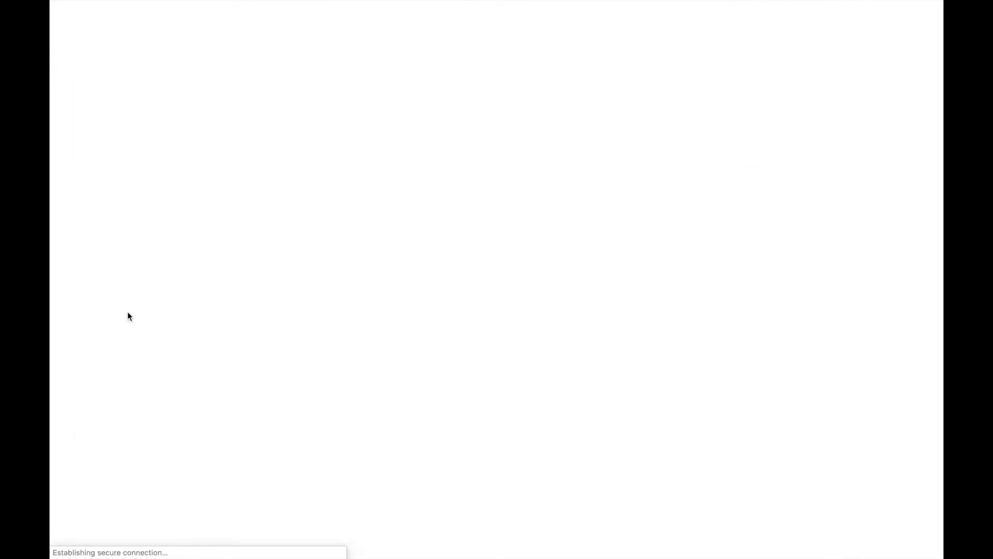
type("admin")
key("Tab")
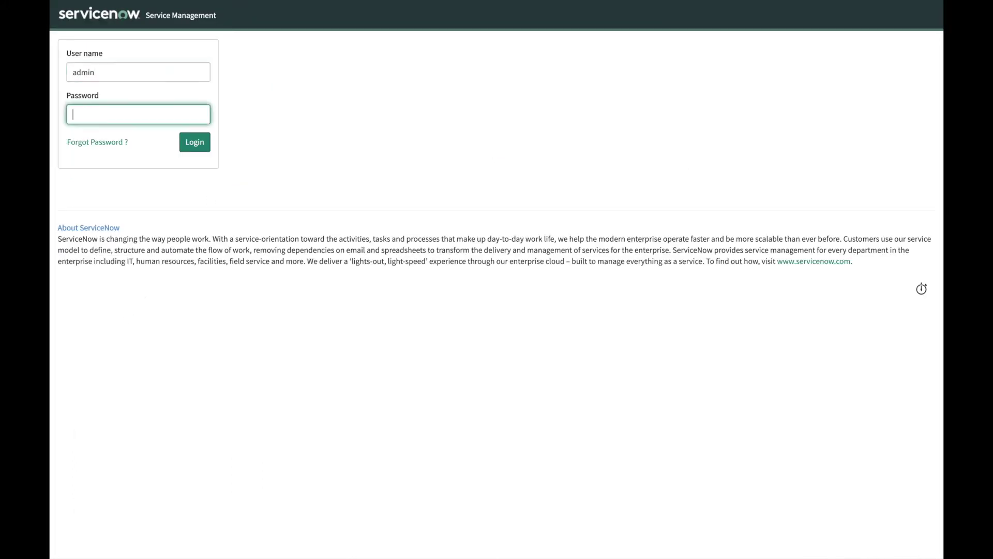
key("Return")
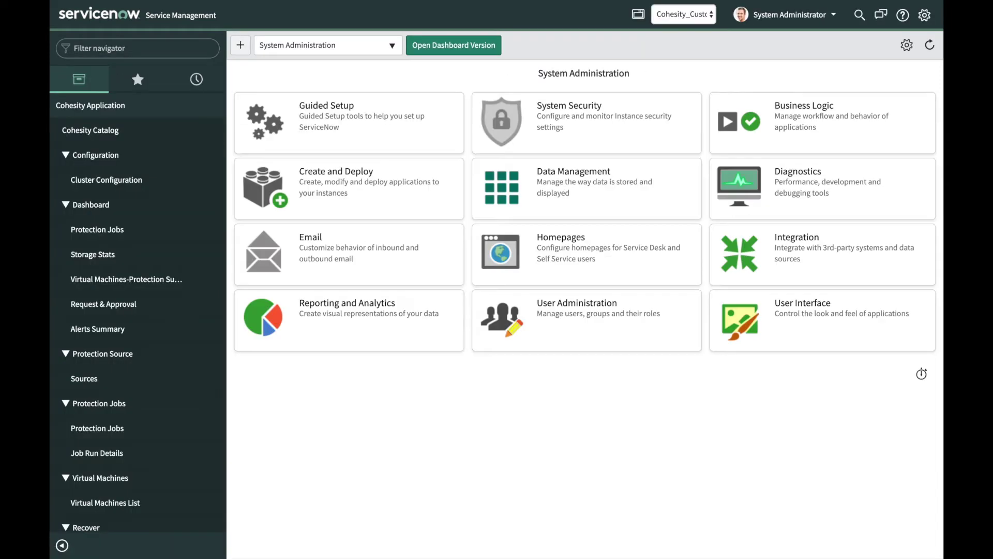
Search the ServiceNow Store for 'cohesity' and view the Cohesity ServiceNow Integration app's details.
left_click(137, 48)
type("st")
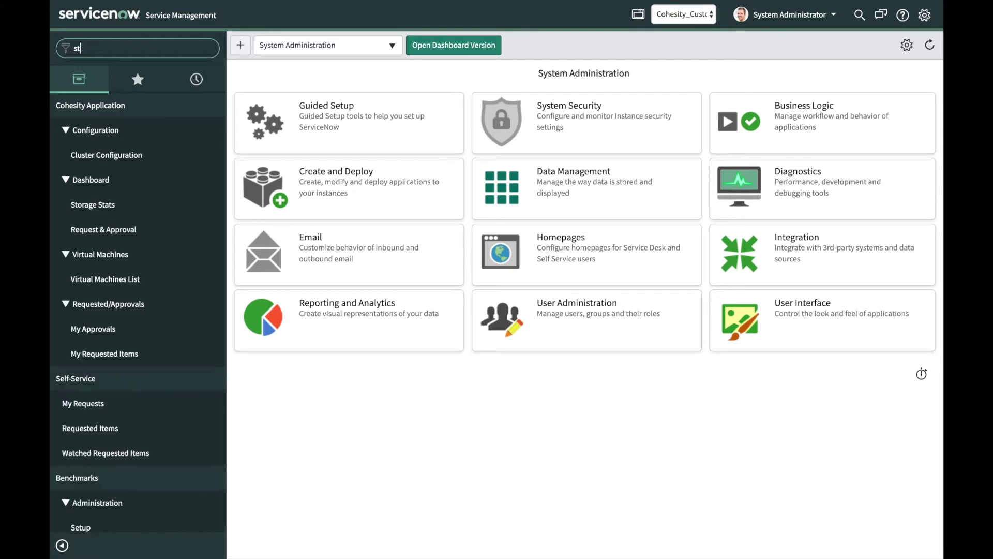
type("ore")
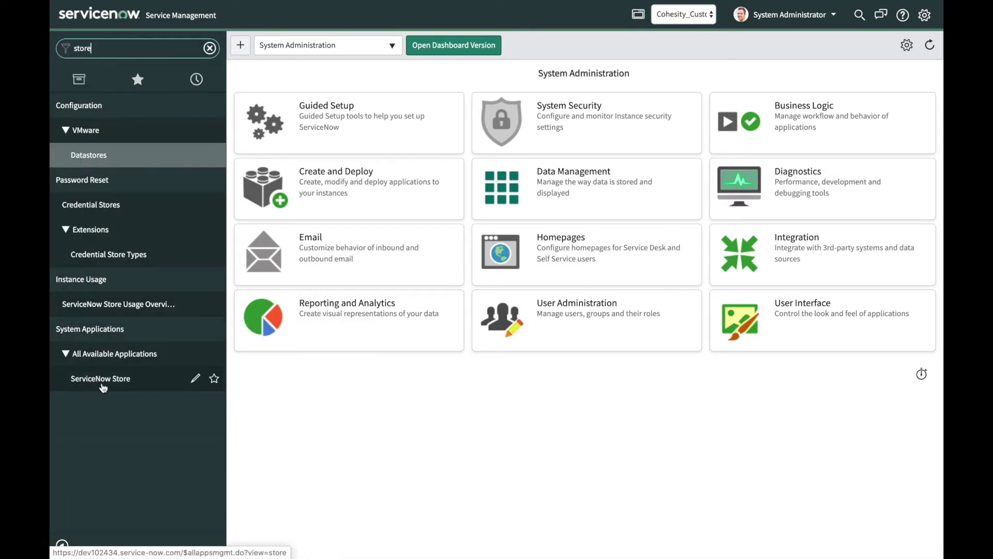
left_click(104, 385)
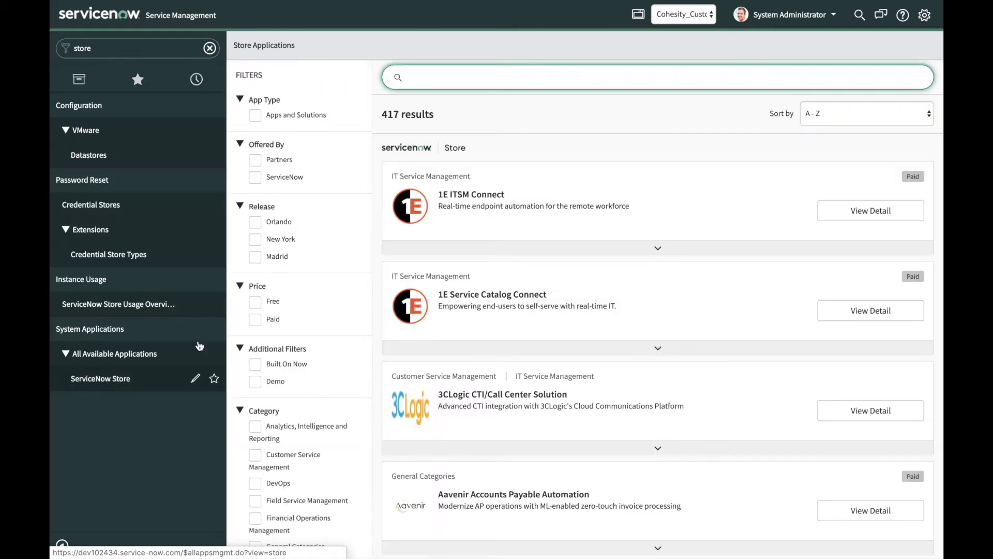
type("cohesity")
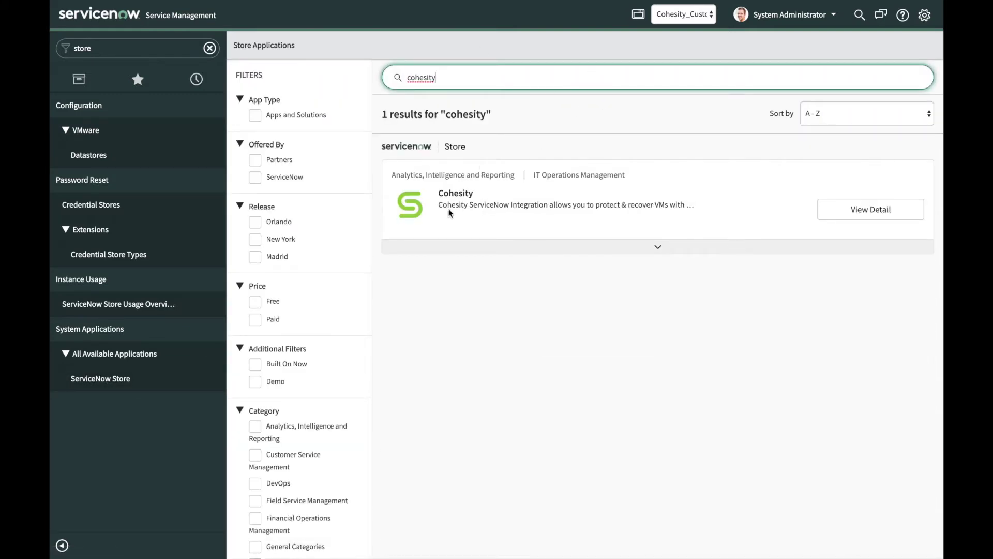
left_click(870, 214)
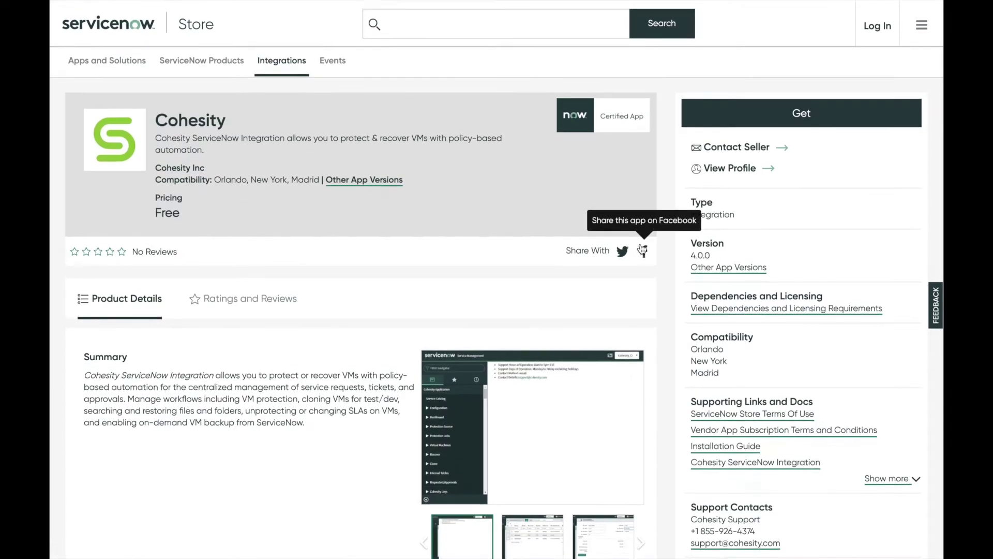
left_click(799, 110)
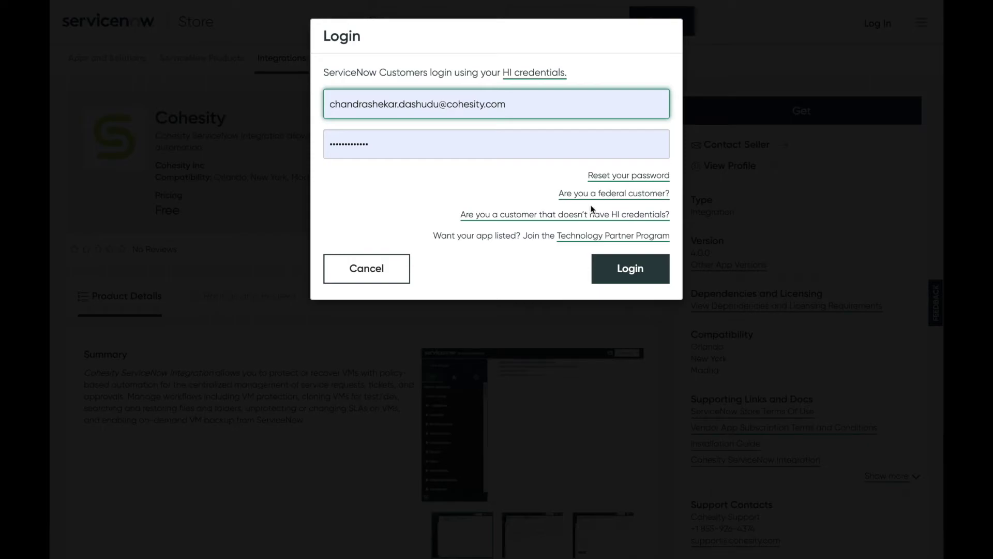
left_click(389, 279)
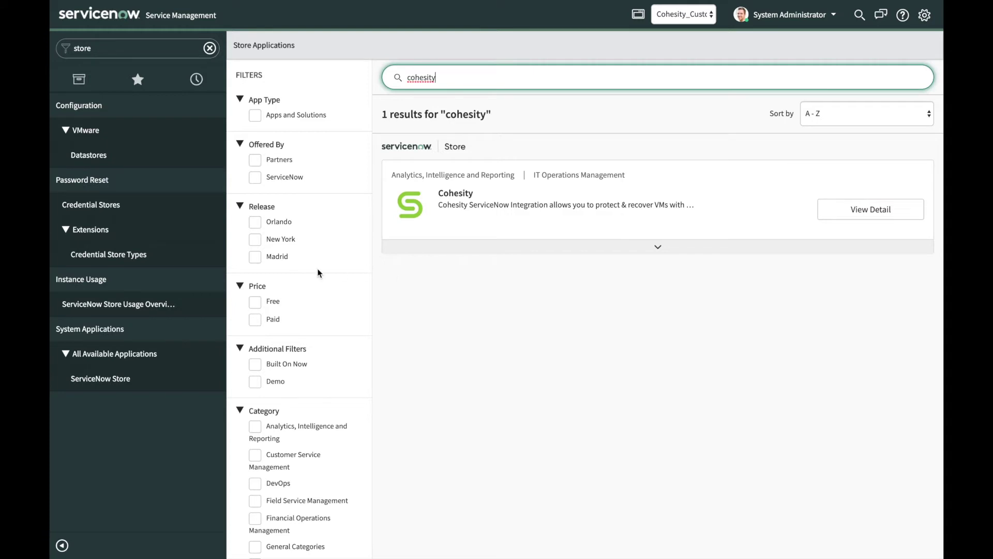
Filter the navigator for 'user' and open the Users list.
double_click(153, 47)
type("user")
scroll(158, 459, "down", 5)
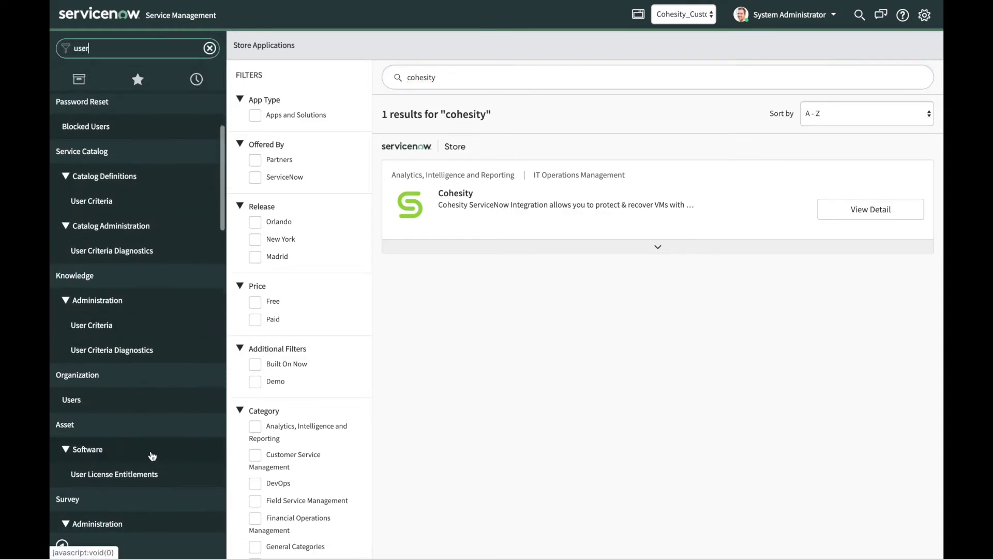
left_click(110, 386)
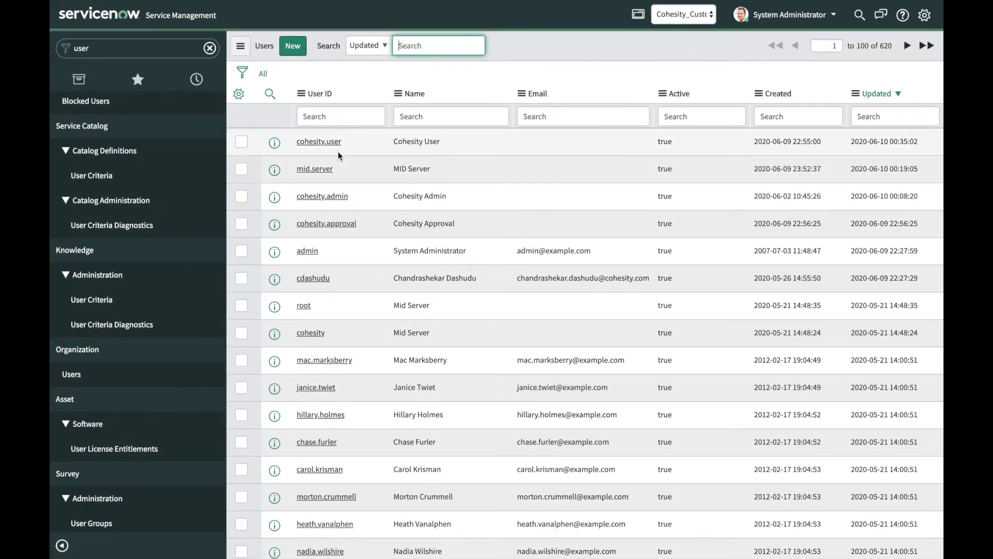
Confirm the Cohesity User record belongs to the Cohesity User group, then locate the Cohesity Admin account.
left_click(323, 142)
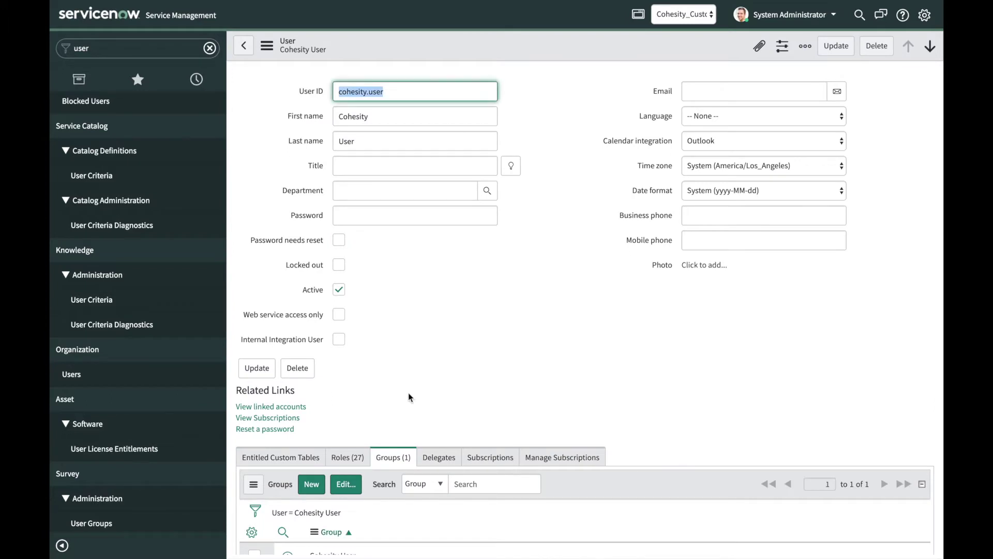
scroll(437, 455, "down", 1)
scroll(369, 475, "down", 1)
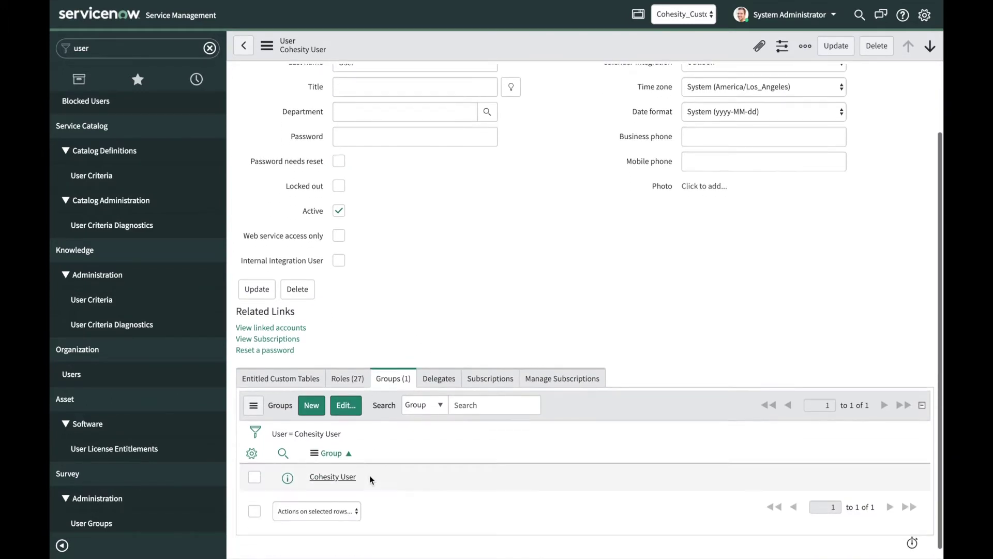
left_click_drag(356, 476, 309, 474)
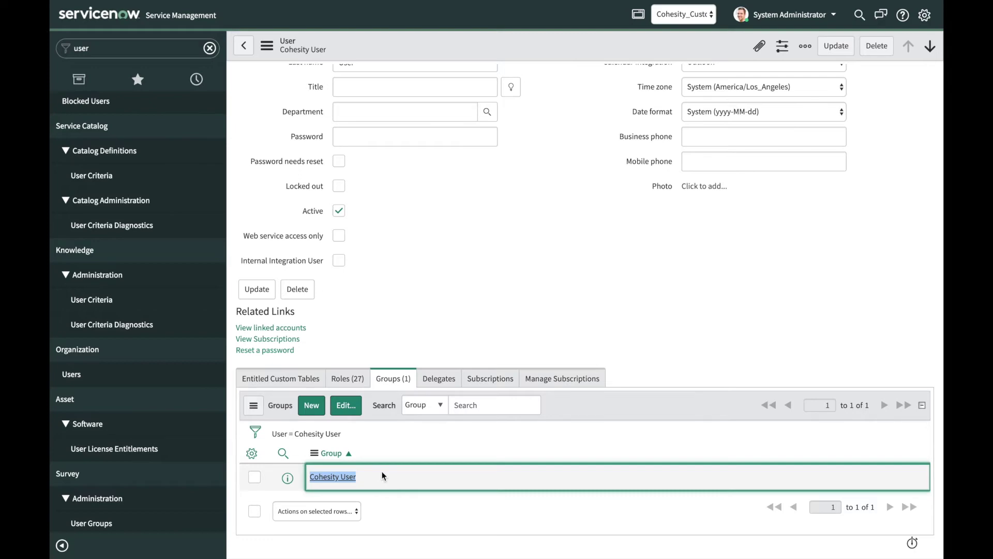
left_click(382, 477)
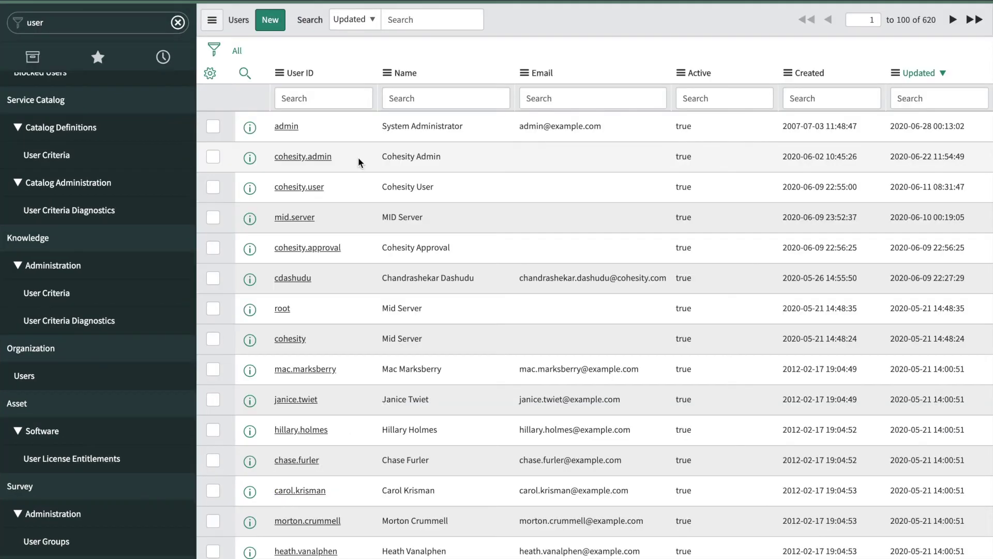
left_click_drag(333, 156, 274, 156)
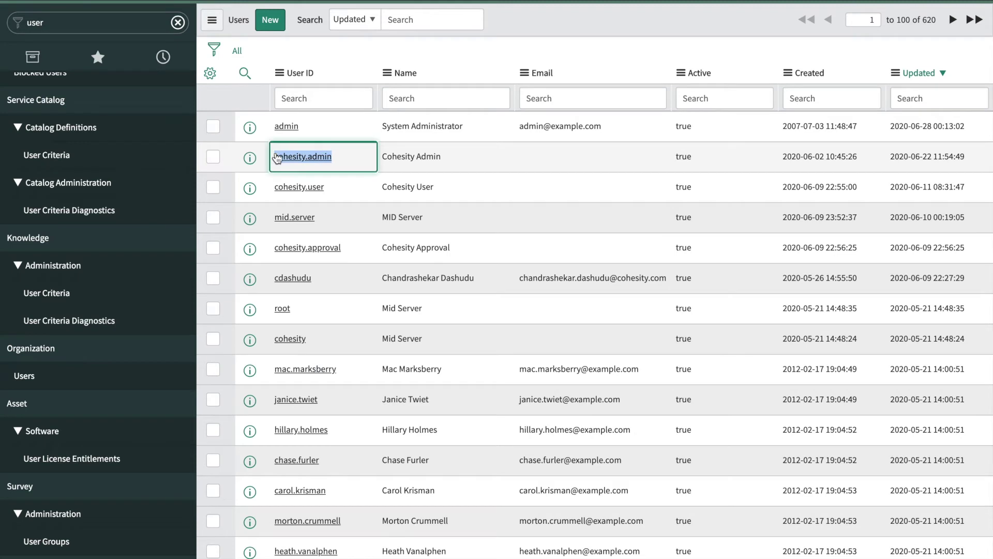
Confirm the Cohesity Admin account belongs to the Cohesity Admin group.
left_click(288, 160)
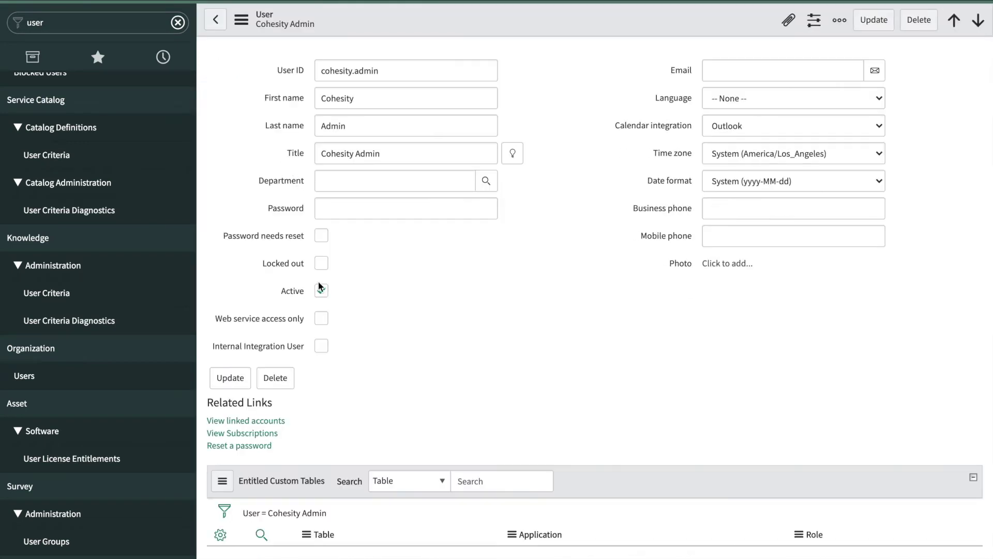
scroll(320, 286, "down", 3)
left_click_drag(349, 493, 292, 486)
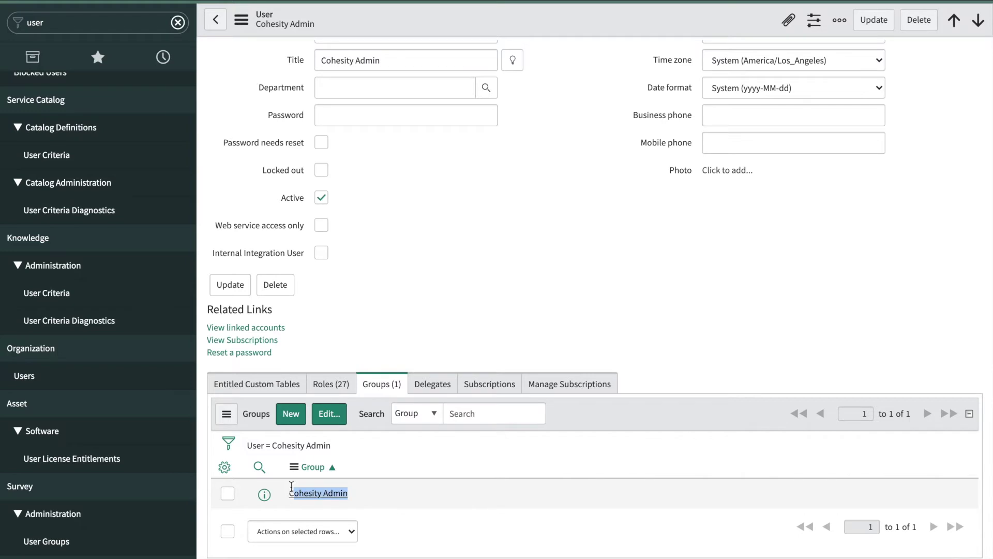
left_click(431, 503)
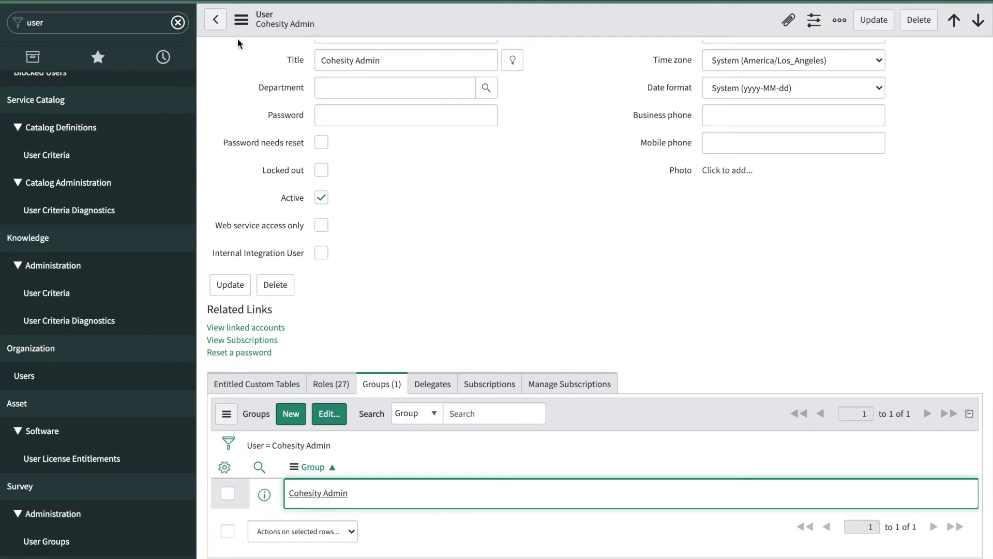
Return to the Users list and open the Cohesity Approval account's groups.
left_click(215, 20)
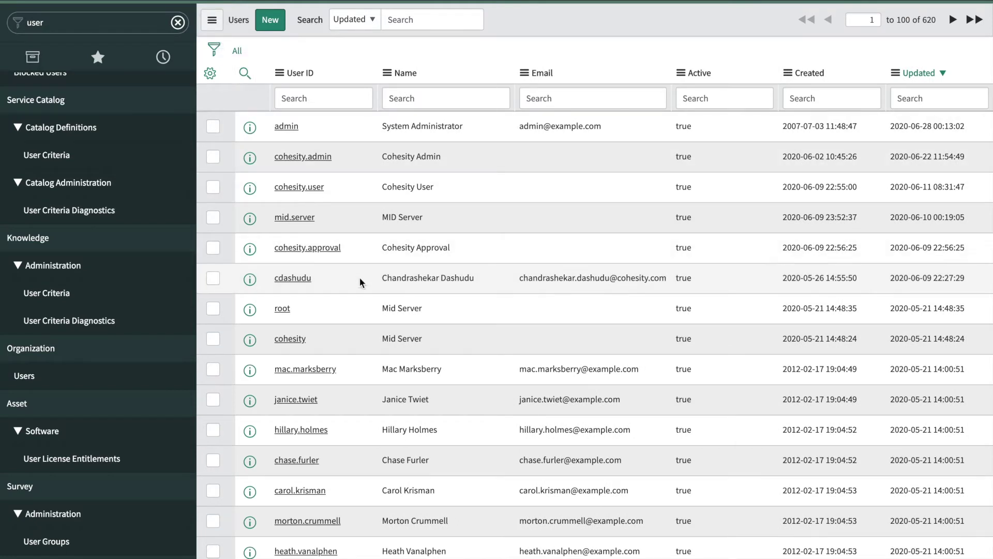
left_click_drag(342, 248, 274, 248)
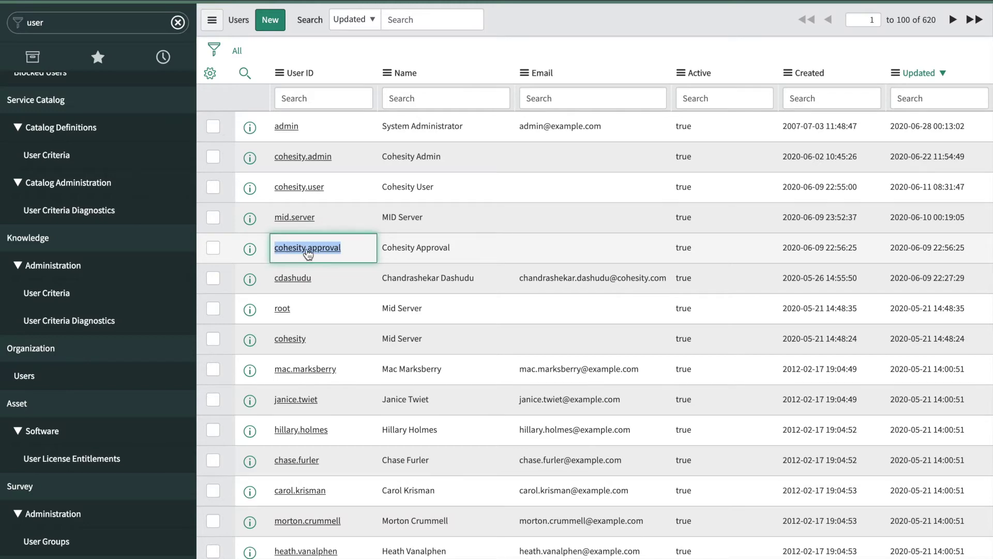
left_click(308, 248)
scroll(352, 423, "down", 6)
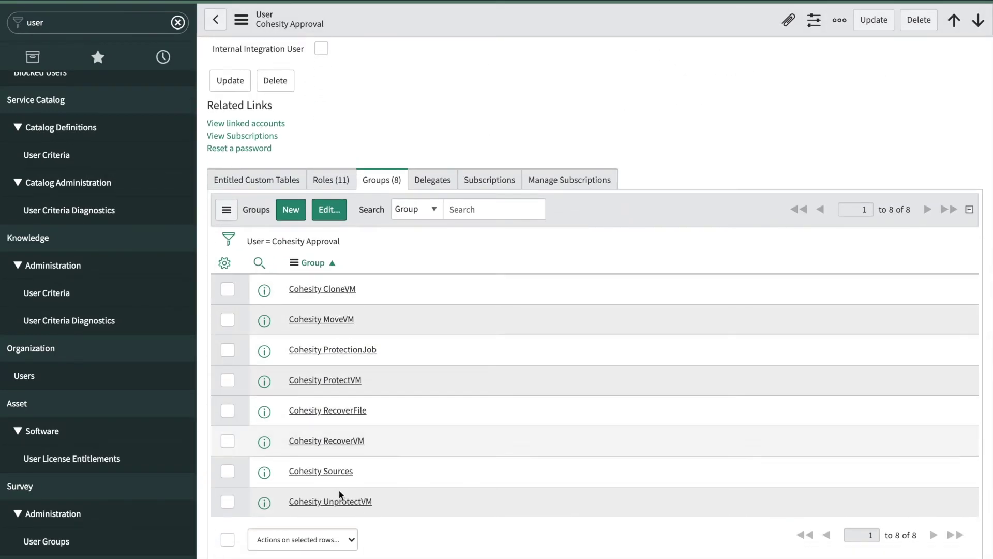
Open the Cohesity Approval group editor and select its groups, narrowing to Cohesity CloneVM and MoveVM.
left_click(329, 210)
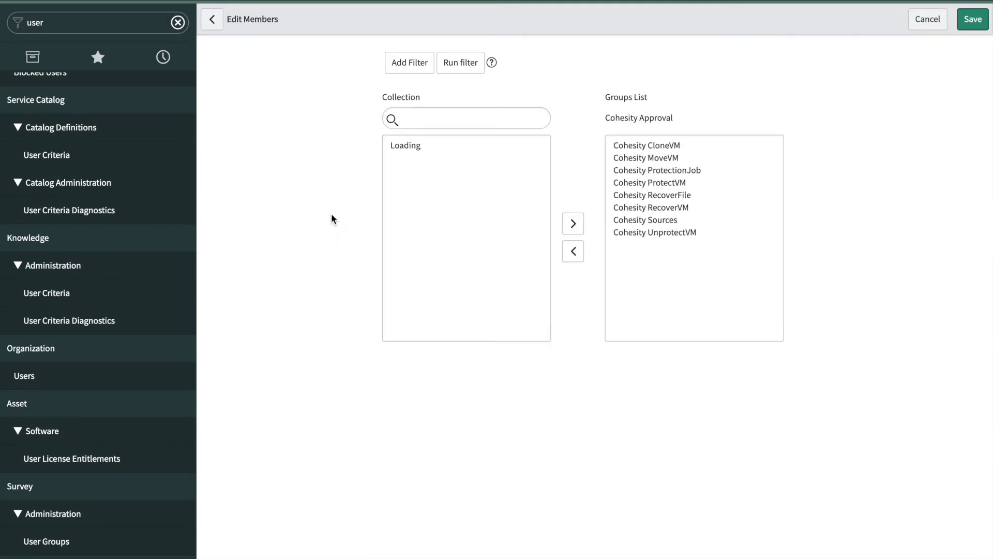
left_click(694, 324)
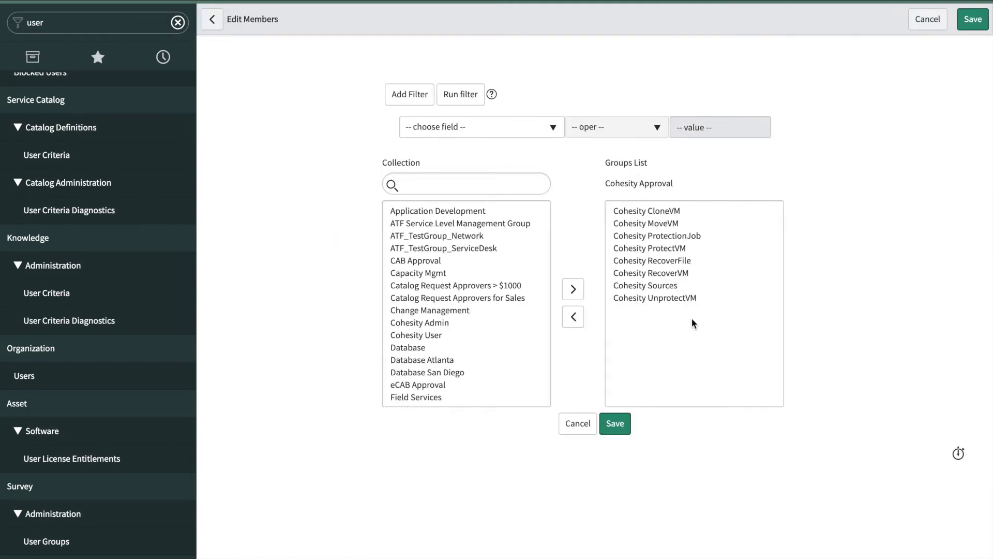
left_click(665, 211)
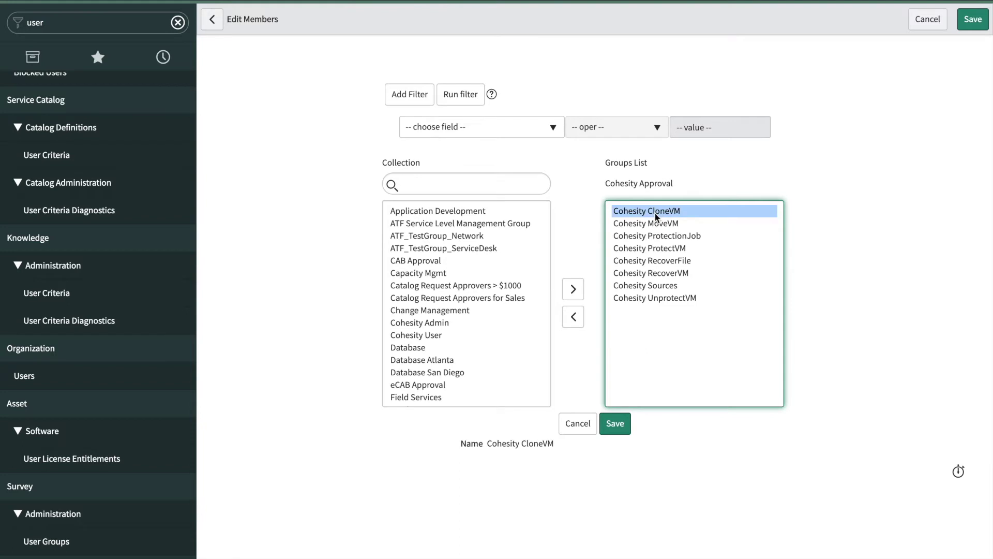
key("ctrl+a")
left_click(644, 224, "shift")
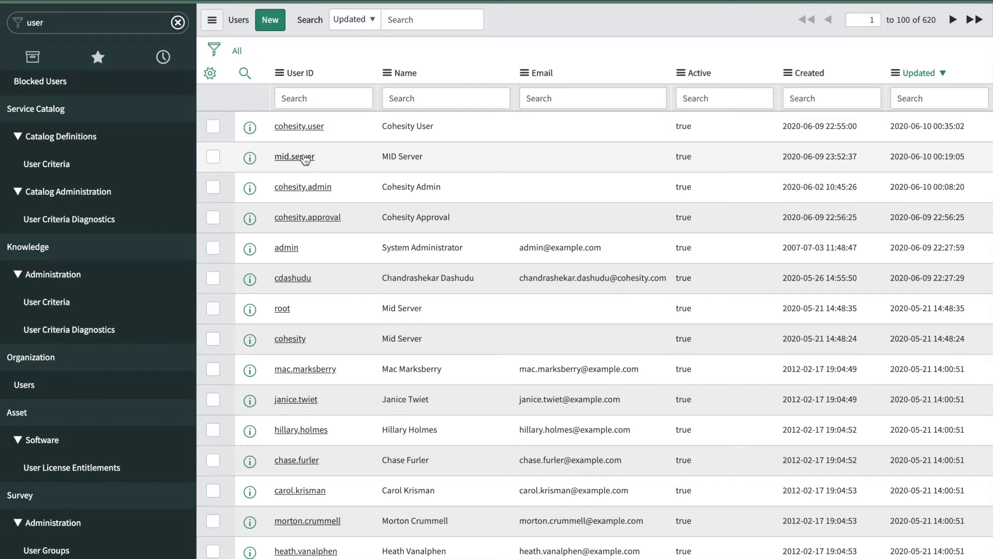
left_click(305, 157)
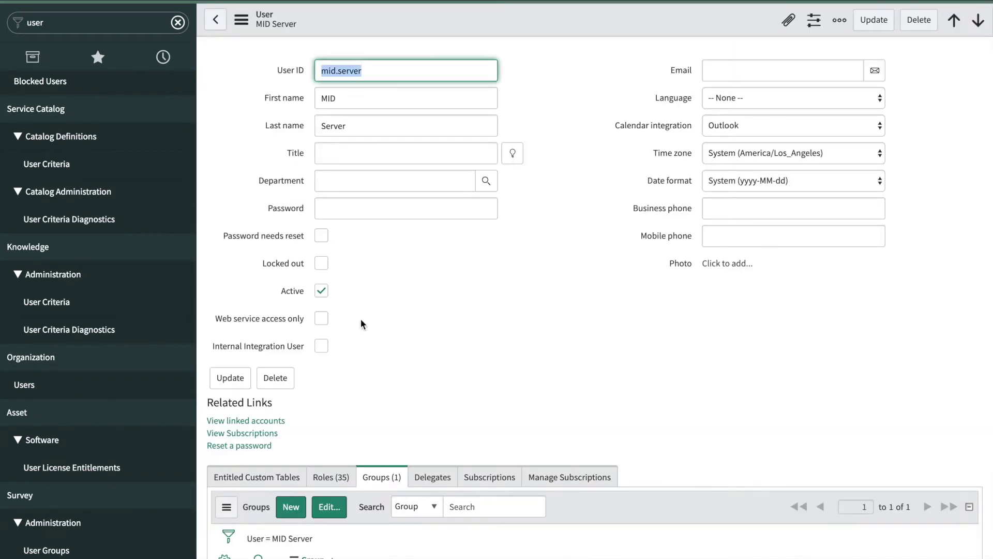
scroll(361, 324, "down", 2)
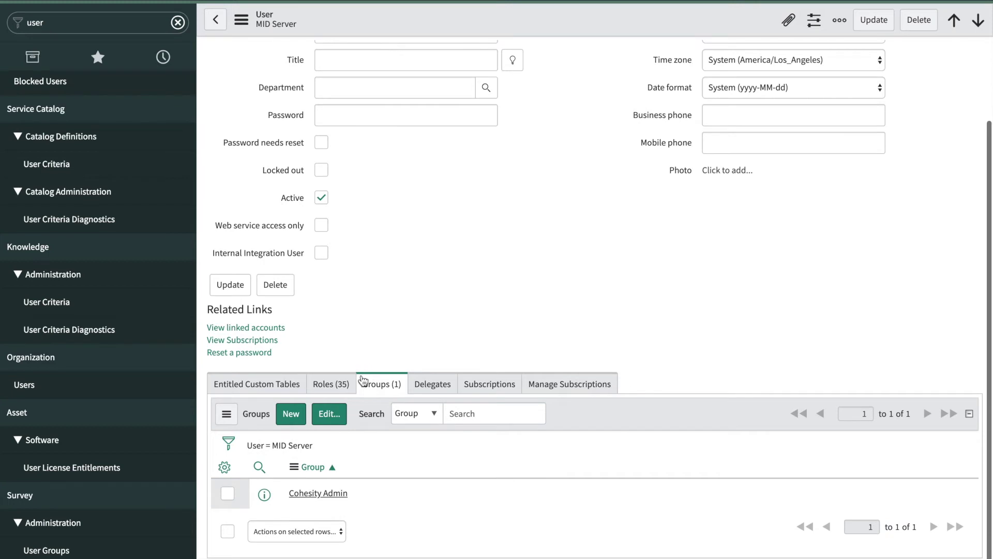
left_click_drag(387, 497, 284, 497)
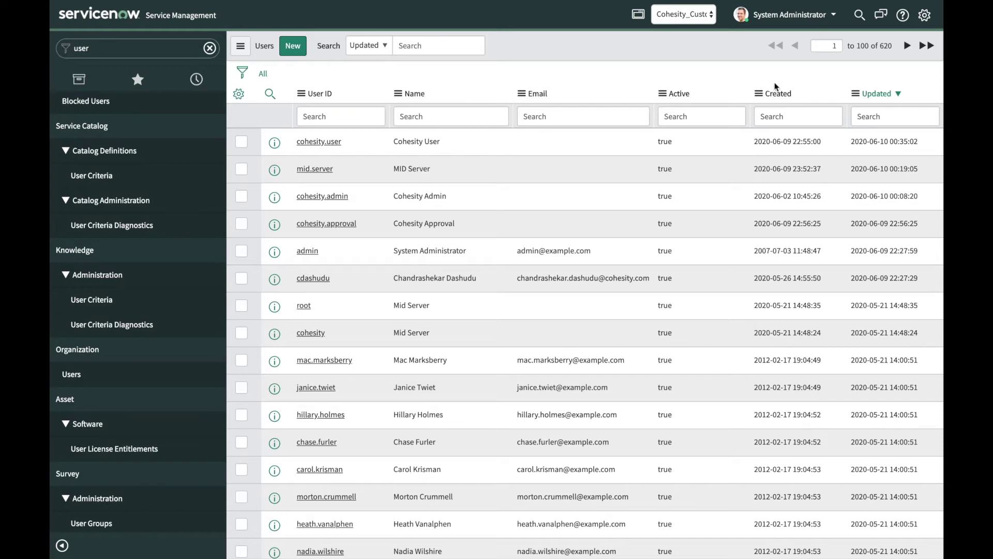
Set Cohesity_Custom_App as the current application in the Developer system settings.
left_click(925, 15)
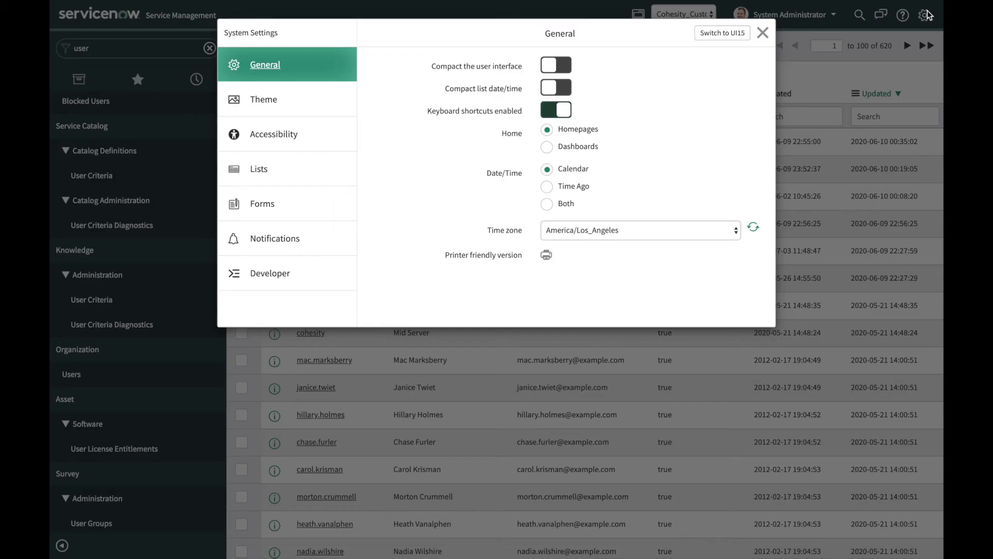
left_click(271, 274)
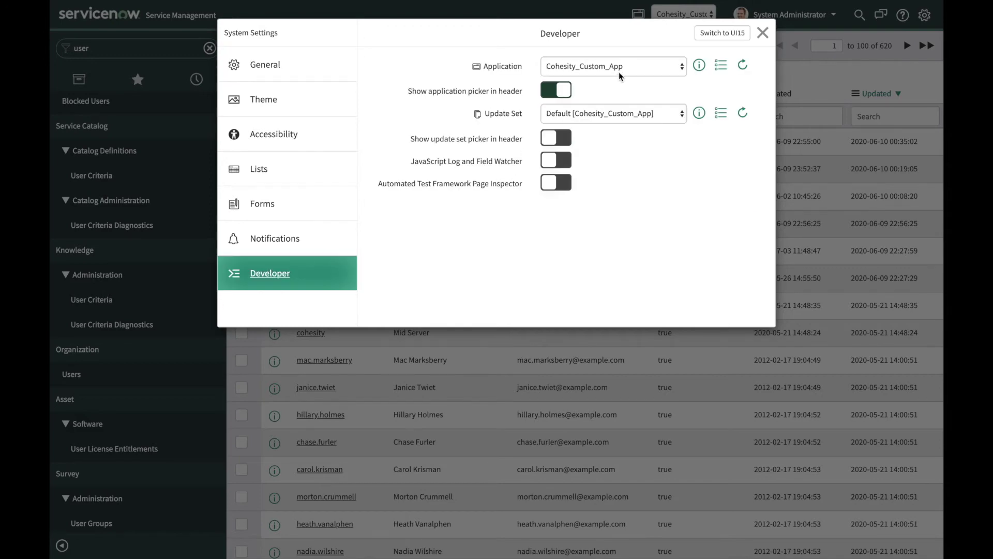
left_click(614, 68)
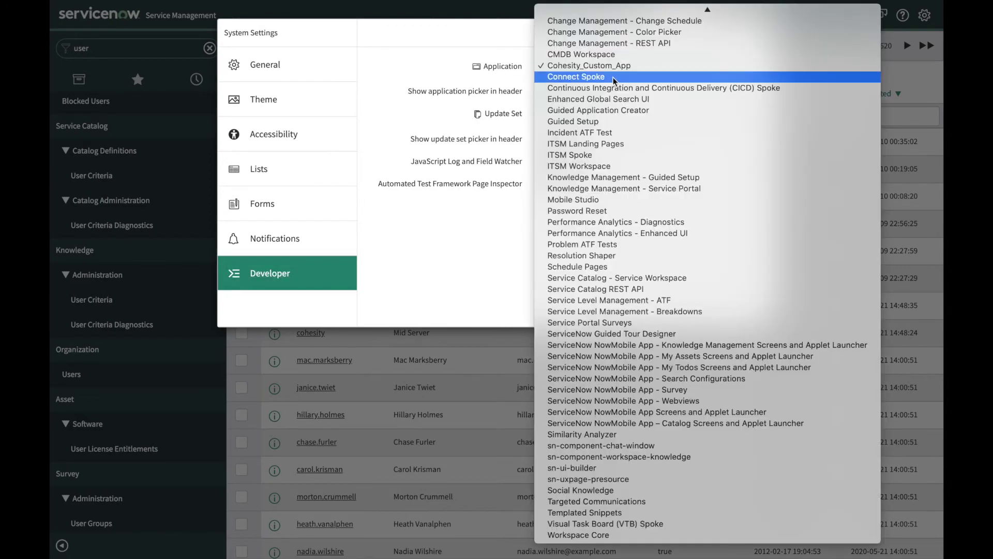
left_click(596, 69)
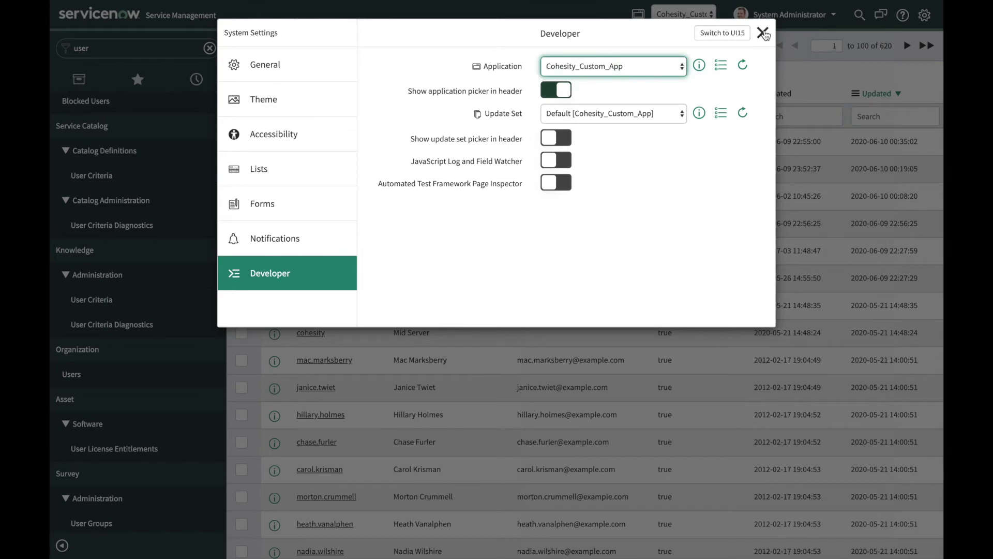
left_click(763, 33)
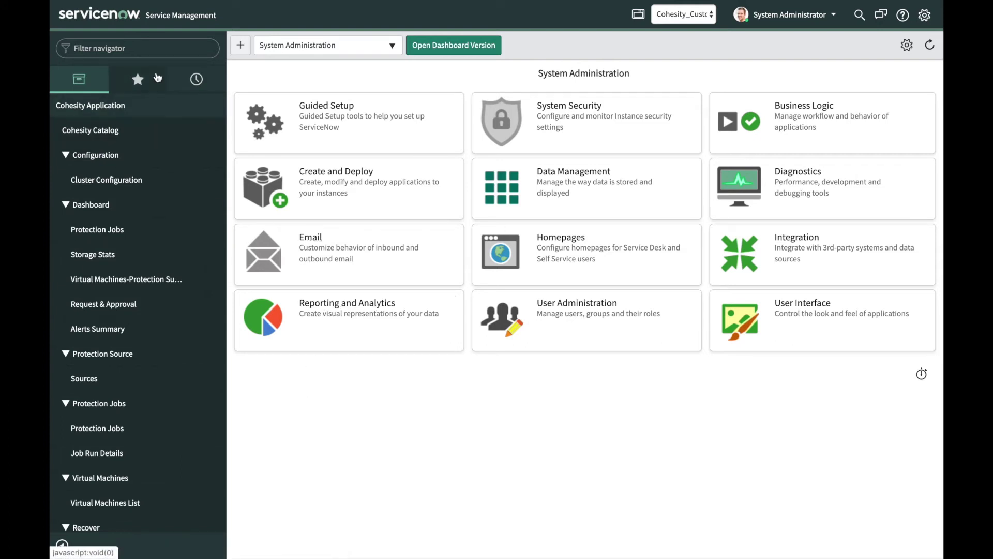
Open the MID Server Dashboard and check that SNOW_TEST_COHESITY shows Up and Validated Yes.
left_click(142, 47)
type("mid ser")
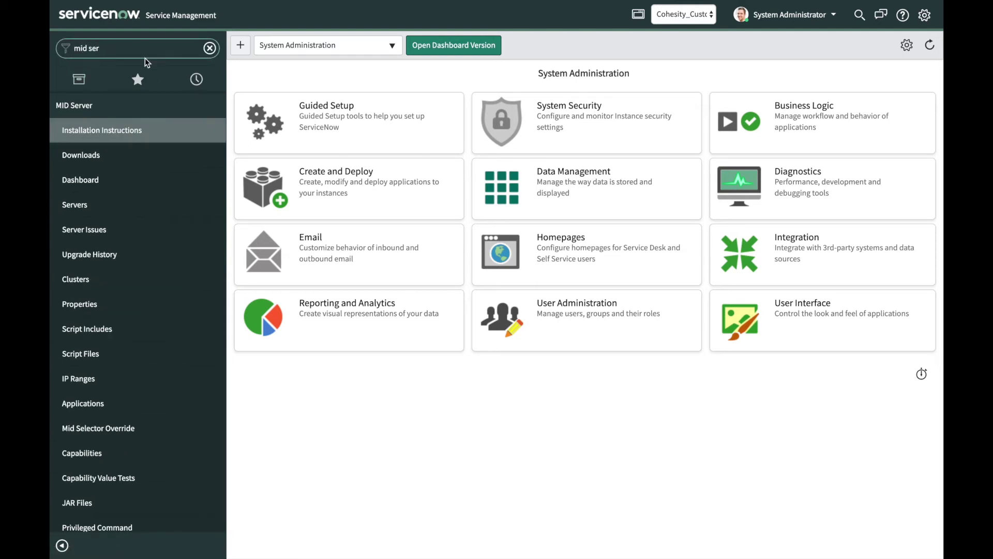
left_click(83, 180)
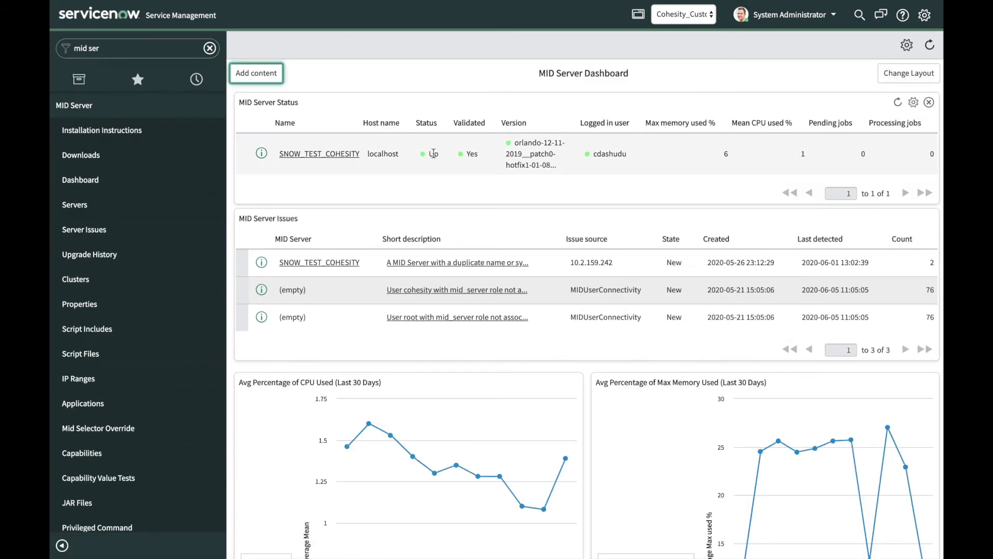
left_click_drag(427, 153, 480, 160)
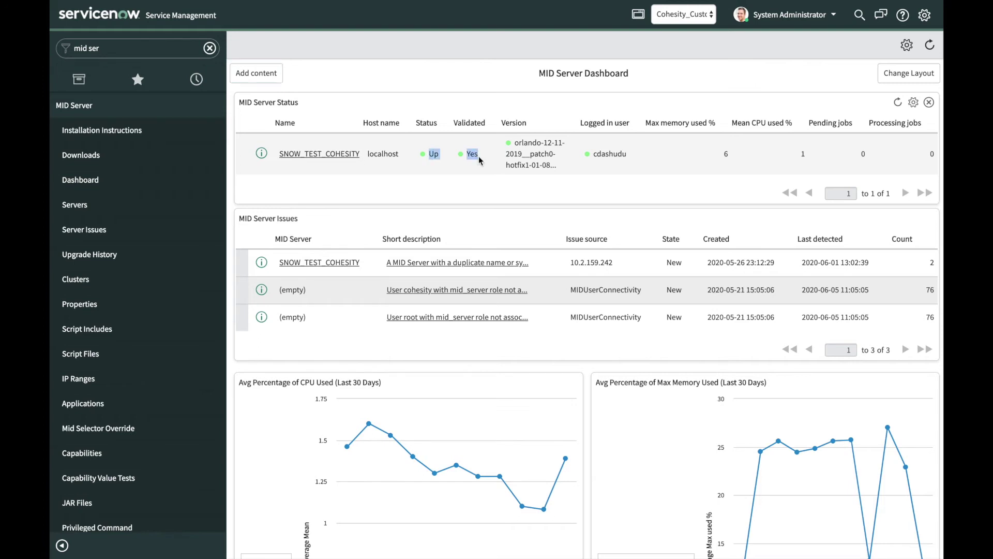
left_click(476, 176)
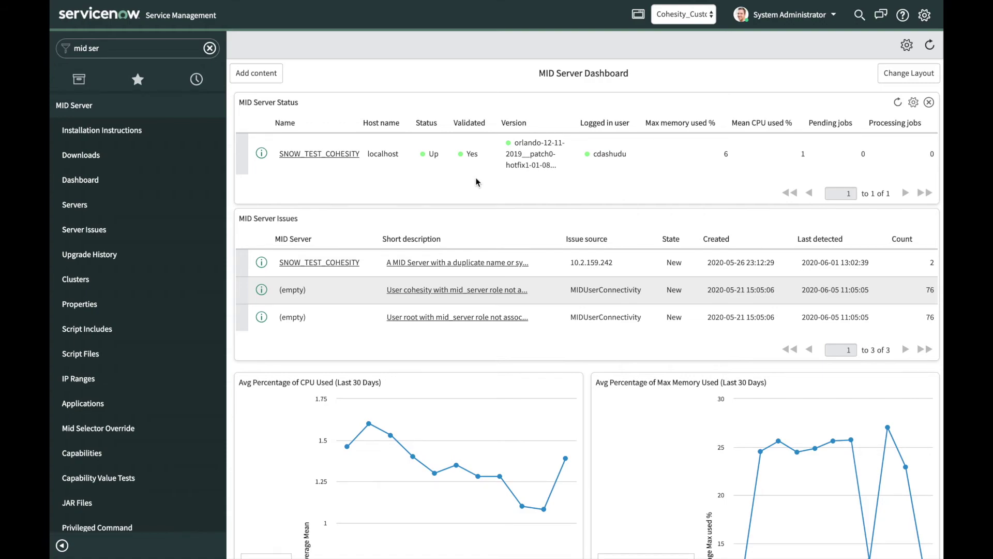
In /servicenow/agent, review config.xml in vim for the instance URL, MID user and SNOW_TEST_COHESITY.
key("Return")
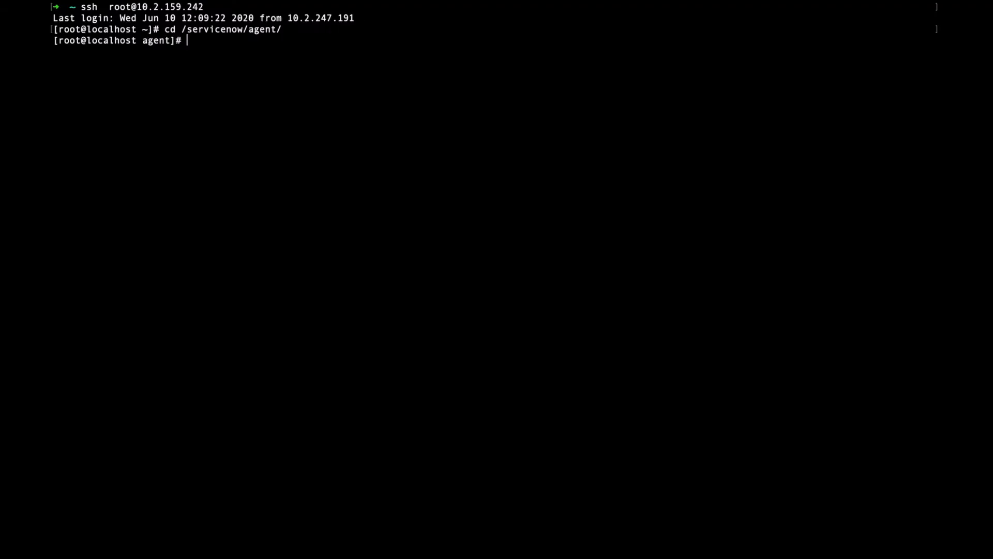
type("ls")
key("Return")
type("vim confog")
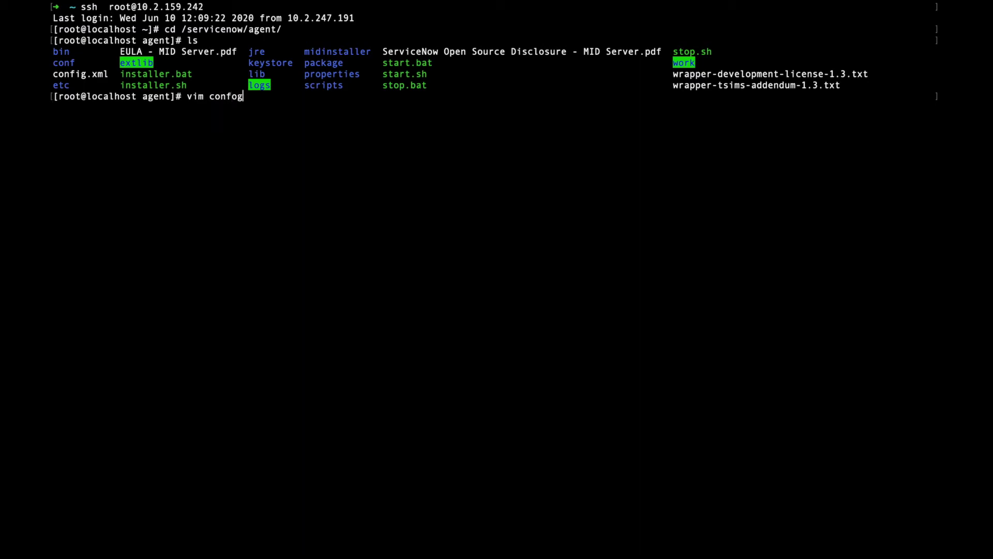
key("Tab")
key("Return")
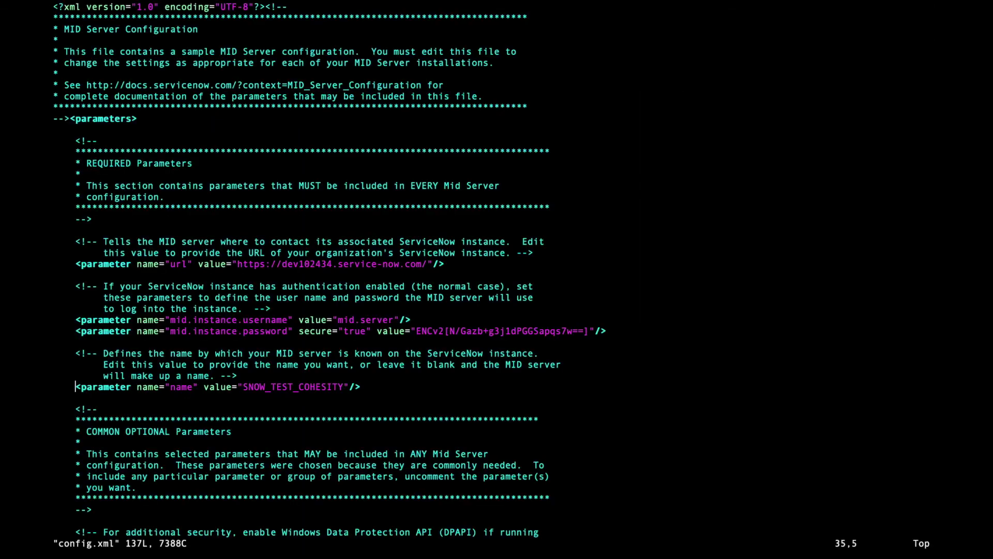
left_click_drag(336, 321, 396, 321)
left_click(433, 371)
type(":q")
key("Return")
List the agent folder again to locate the start and stop scripts.
type("ls")
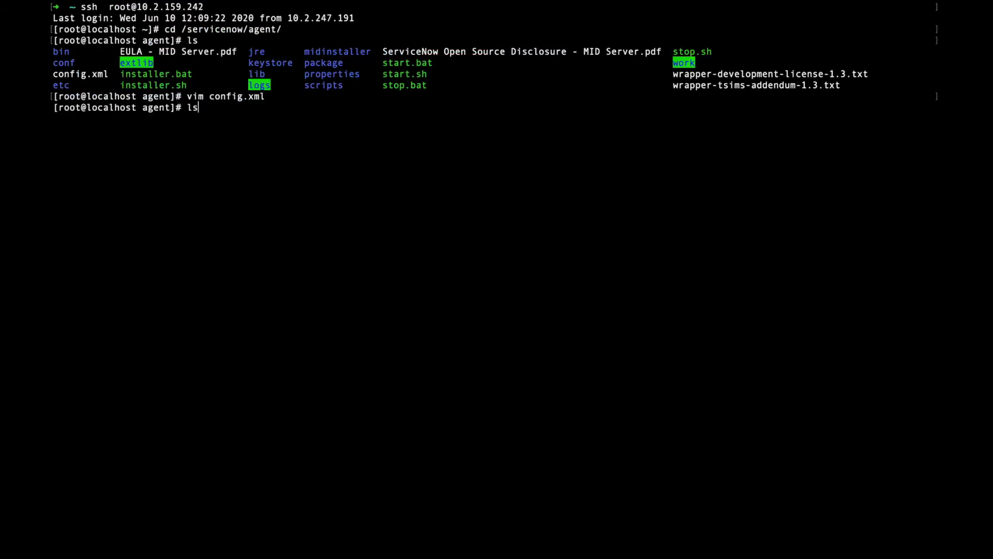
left_click_drag(438, 87, 389, 75)
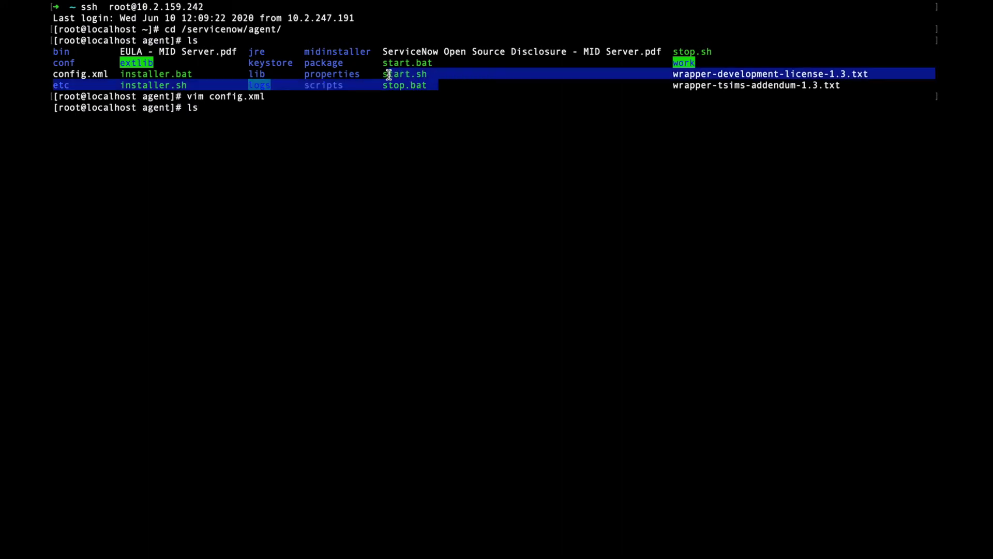
left_click(387, 127)
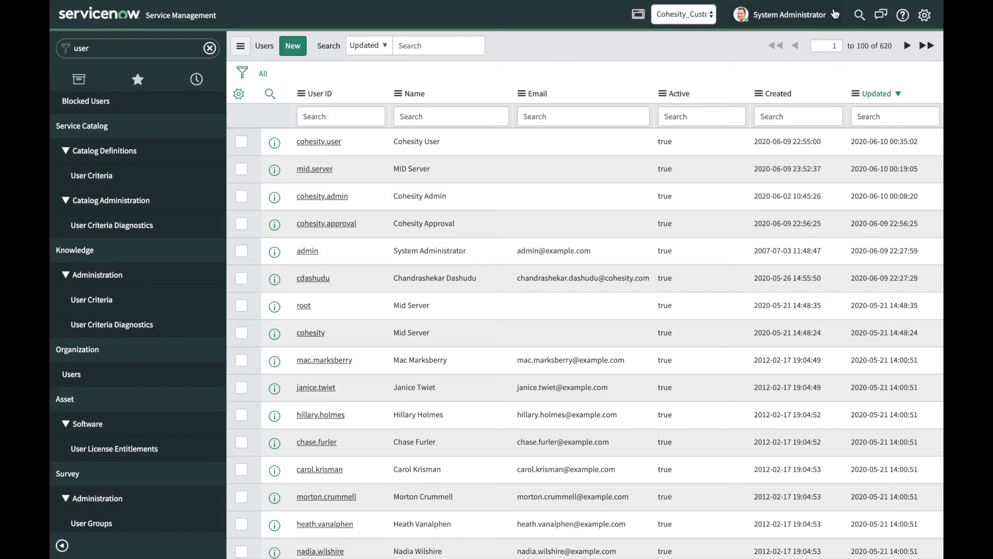
left_click(833, 15)
Log out, sign back in as the Cohesity admin account, and open the Cluster Configurations list.
left_click(791, 85)
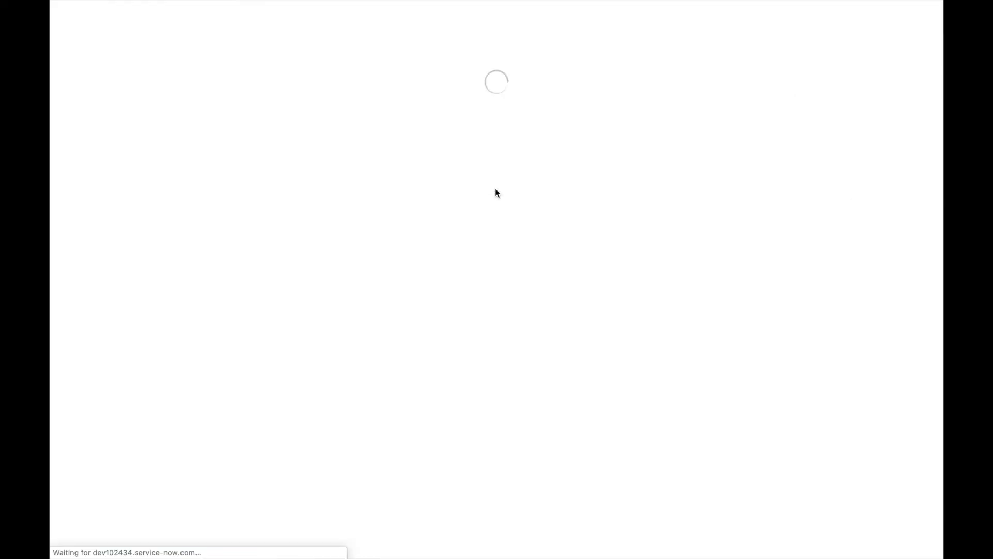
type("cohesity.admin")
key("Tab")
type("•••••••")
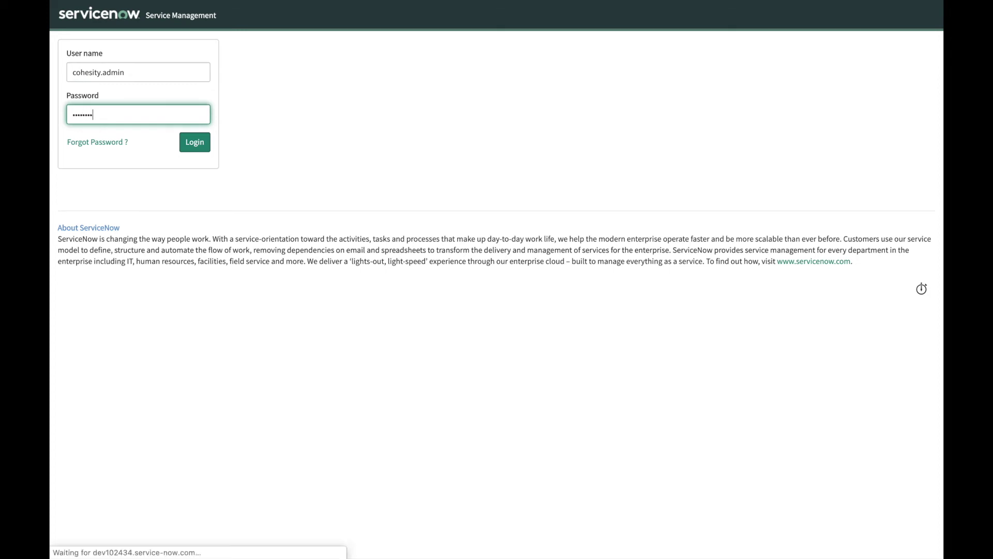
key("Return")
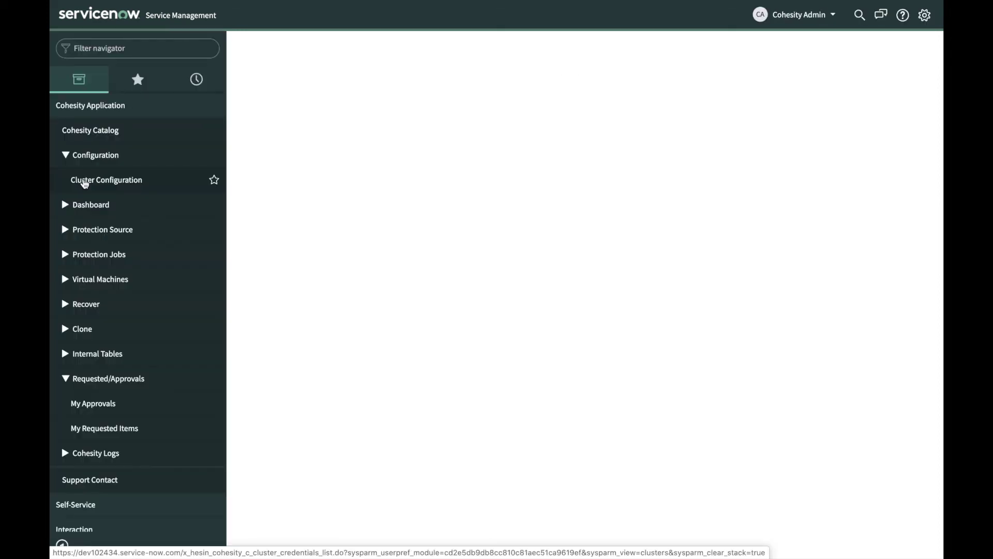
left_click(85, 183)
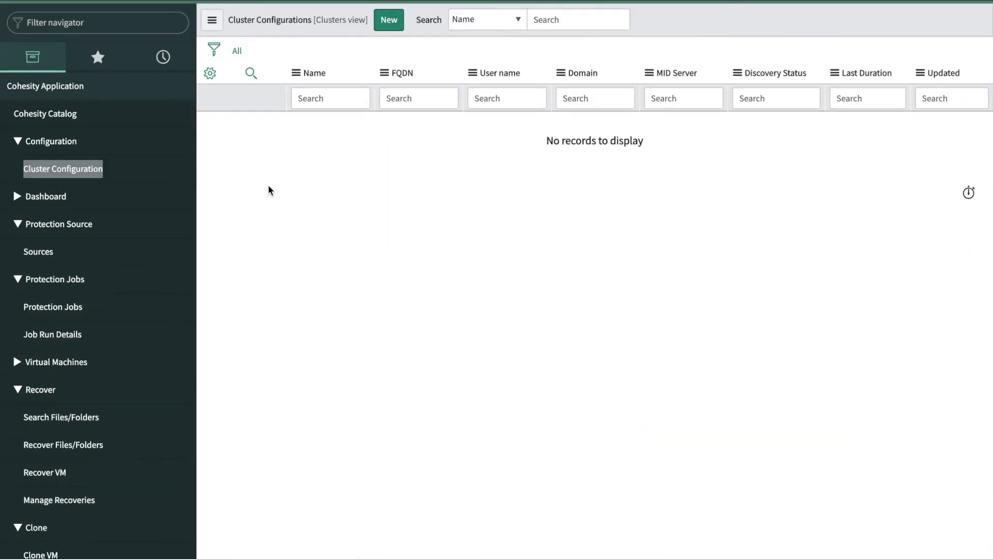
left_click(387, 21)
type("Haswell3")
key("Tab")
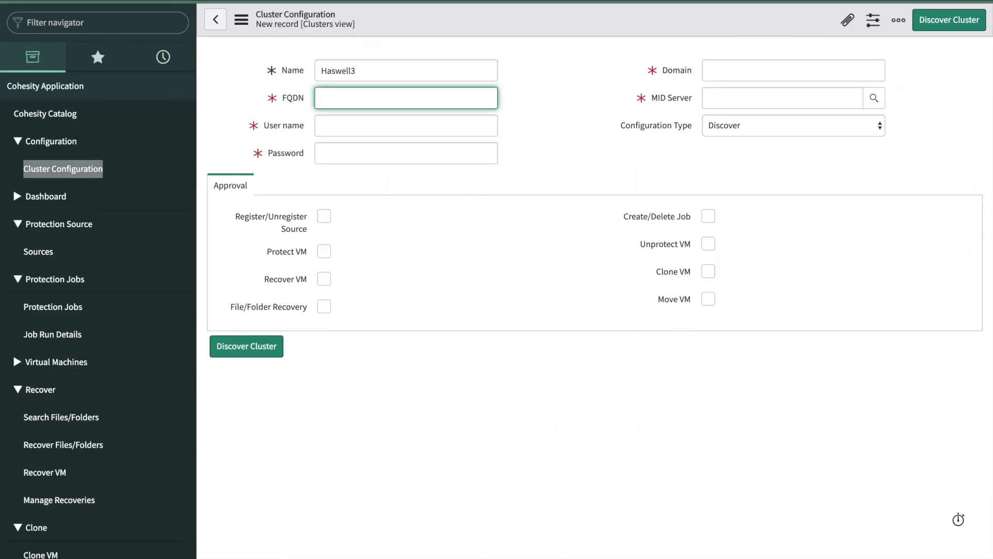
left_click(470, 104)
type("https://sv16-pm-haswell3-p1-vip.pm.cohes")
key("super+Left")
key("shift+Right")
key("shift+Right")
key("shift+Right")
key("shift+Right")
key("shift+Right")
key("shift+Right")
key("shift+Right")
key("shift+Right")
key("BackSpace")
key("super+Right")
type("ity.com")
Enter the admin user name and password, domain LOCAL, and MID Server SNOW_TEST_COHESITY.
key("Tab")
type("admin")
key("Tab")
type("admin")
key("Tab")
type("LOCAL")
key("Tab")
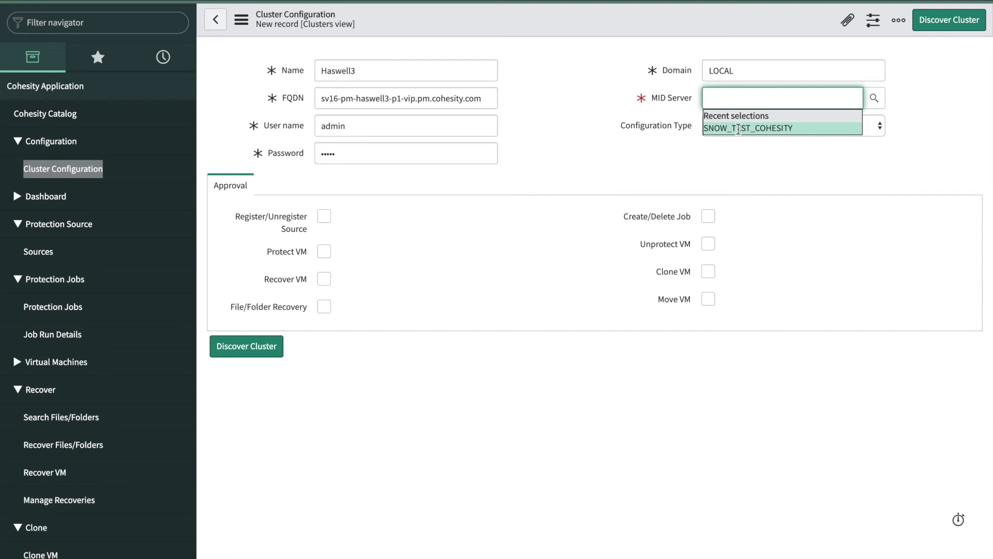
left_click(738, 129)
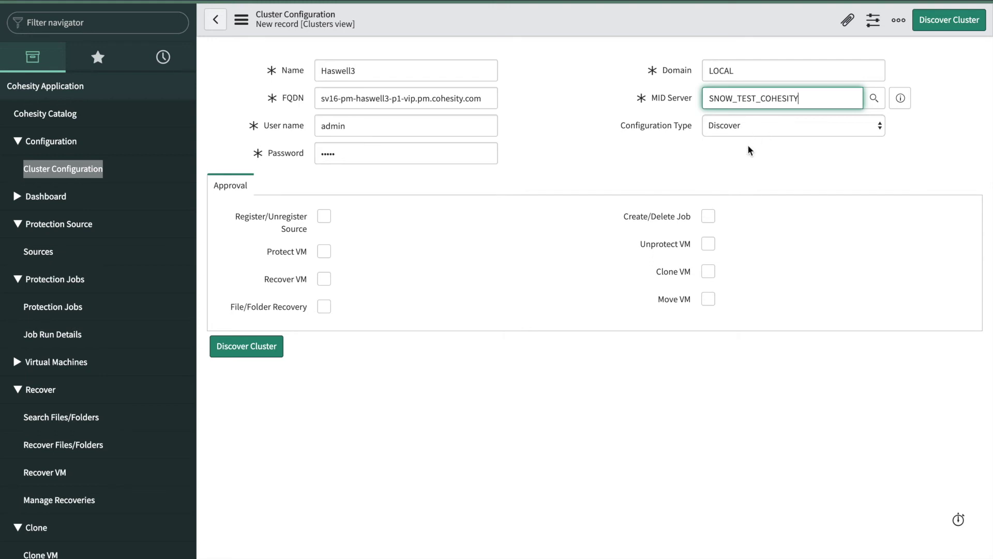
left_click(785, 128)
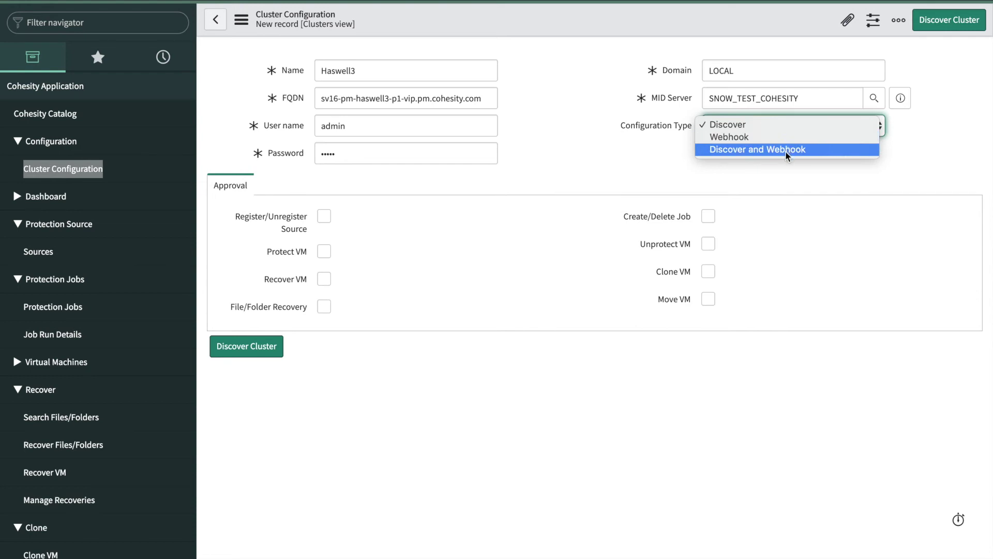
Set Discover and Webhook type, approve Protect, Recover, Unprotect, Clone, Move VM and Create/Delete Job, and submit.
left_click(786, 150)
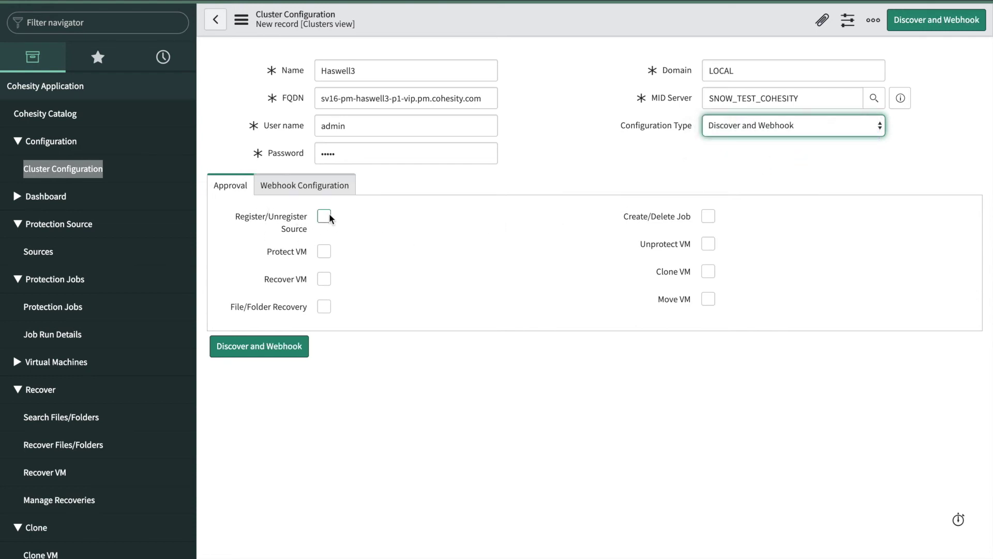
left_click(322, 251)
left_click(324, 279)
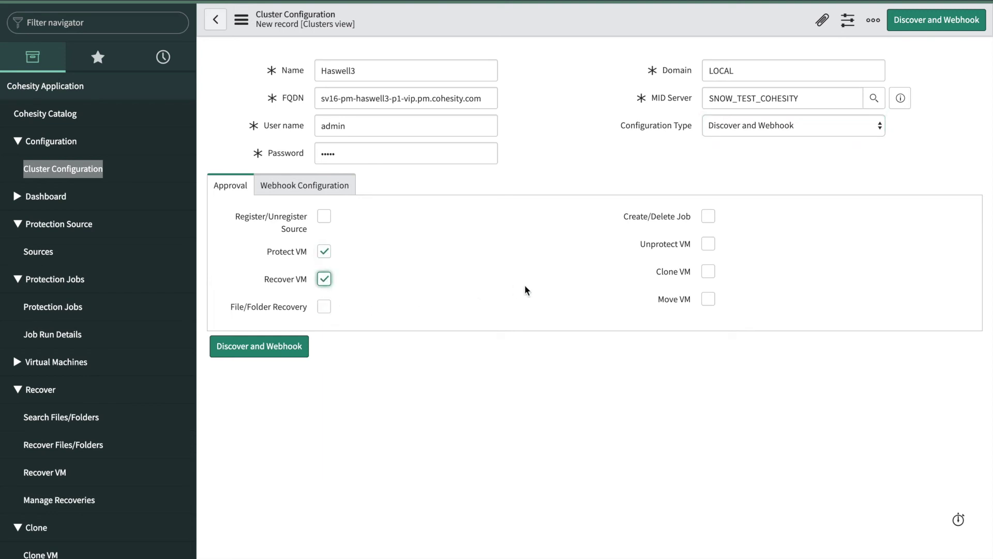
left_click(704, 221)
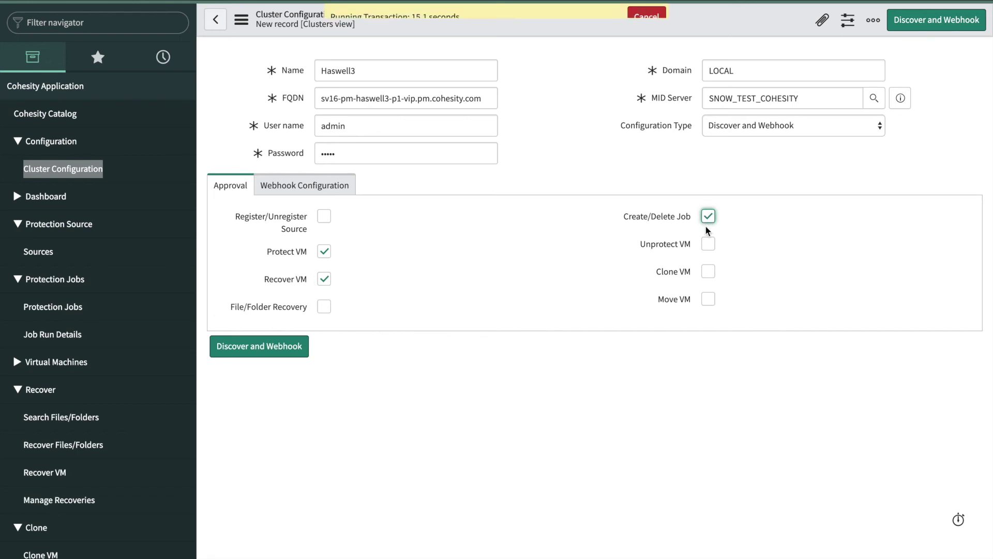
left_click(708, 245)
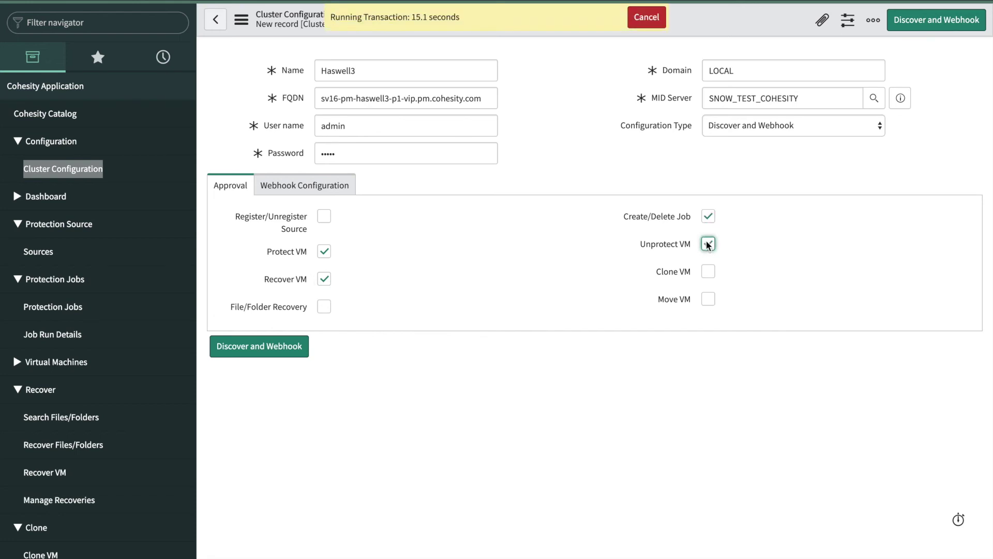
left_click(708, 276)
left_click(708, 299)
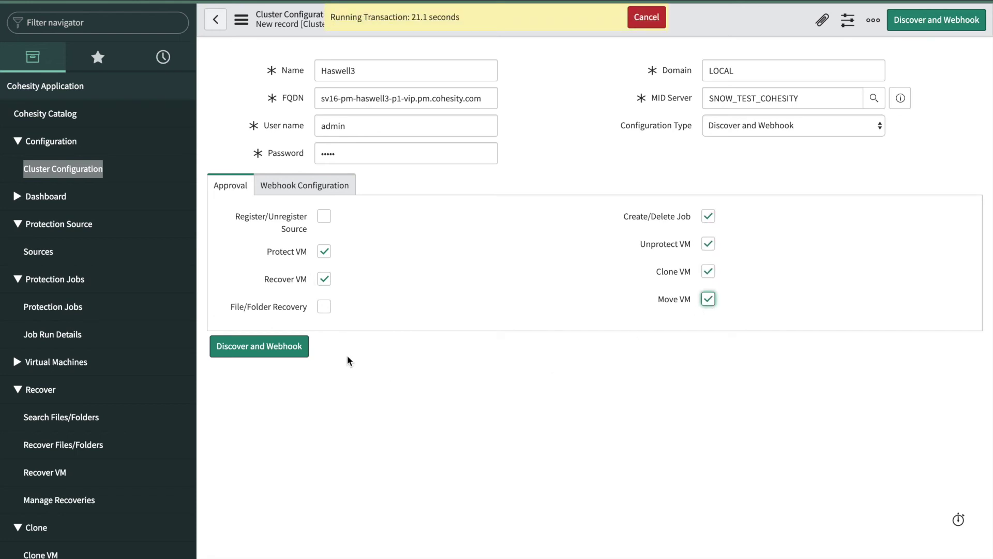
left_click(293, 349)
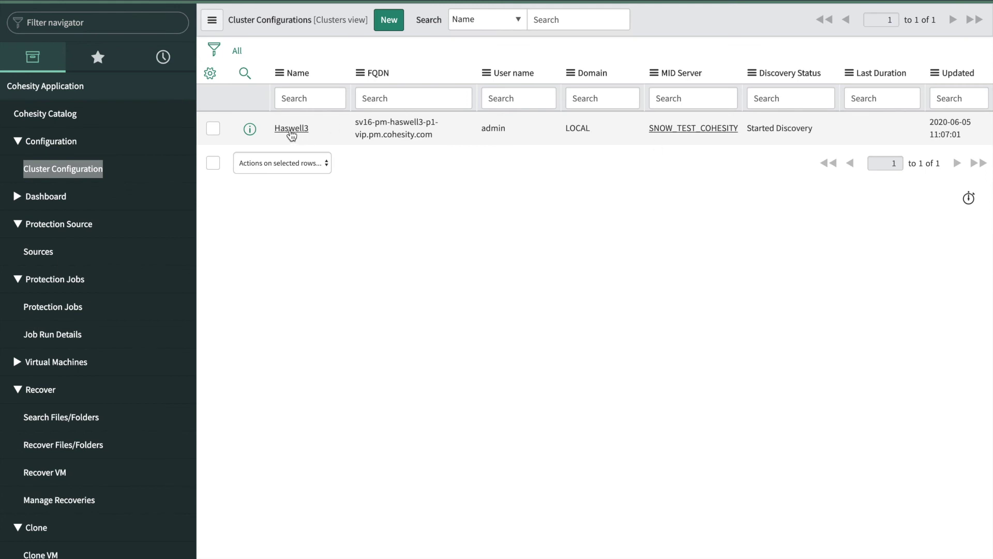
left_click(291, 129)
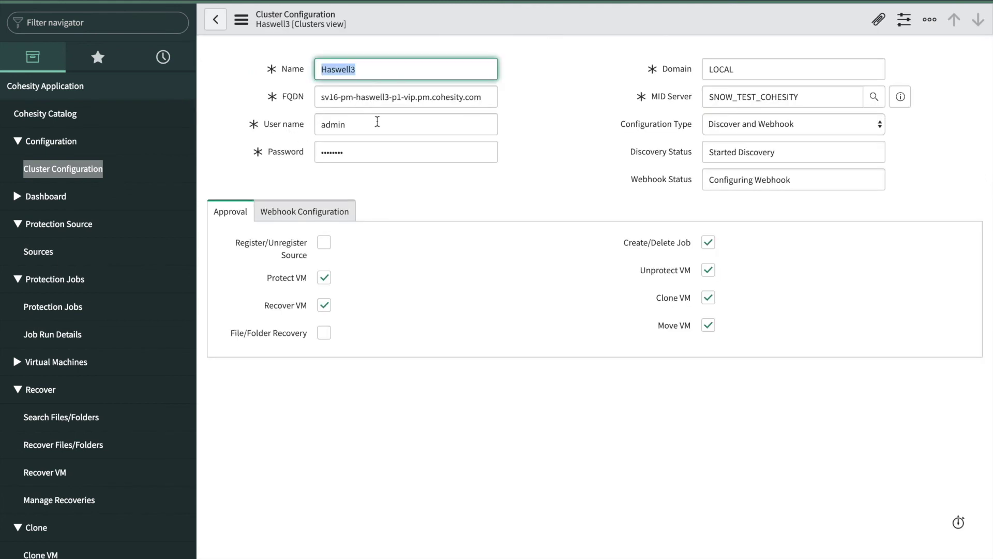
left_click(326, 215)
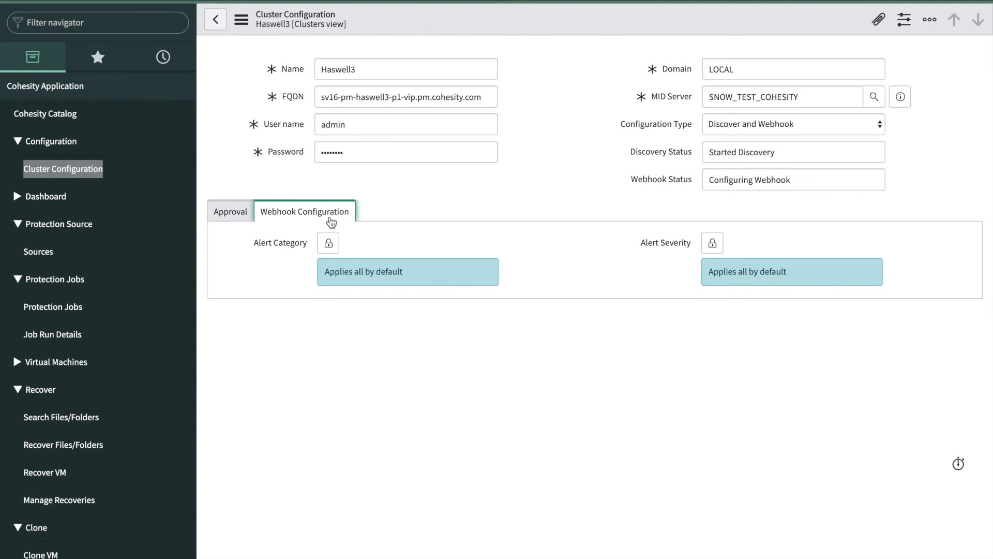
left_click_drag(330, 273, 461, 277)
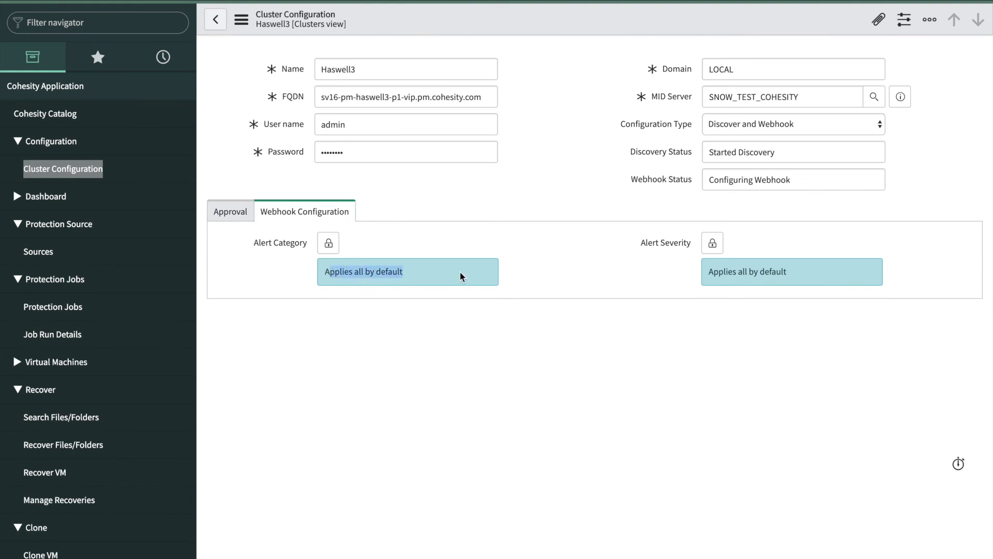
left_click(713, 243)
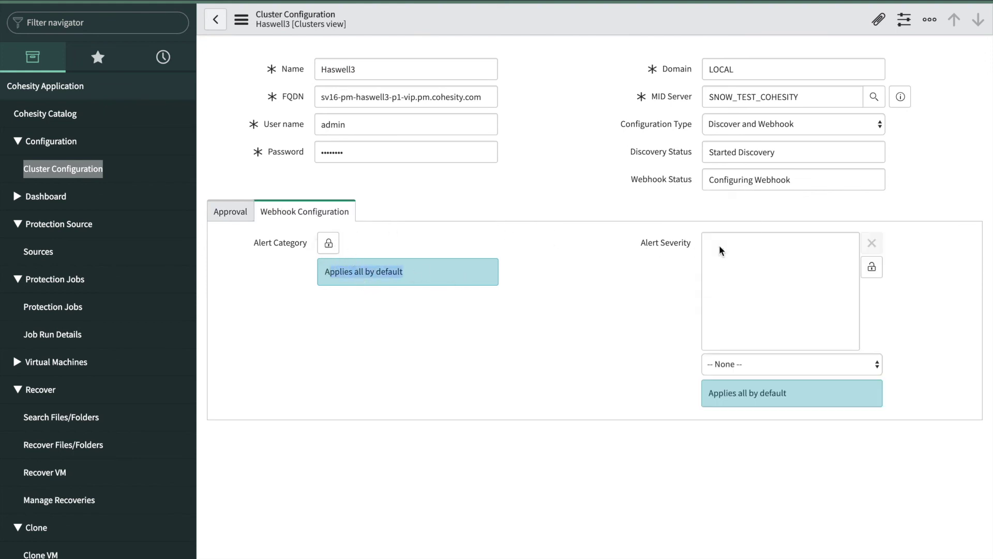
left_click(713, 365)
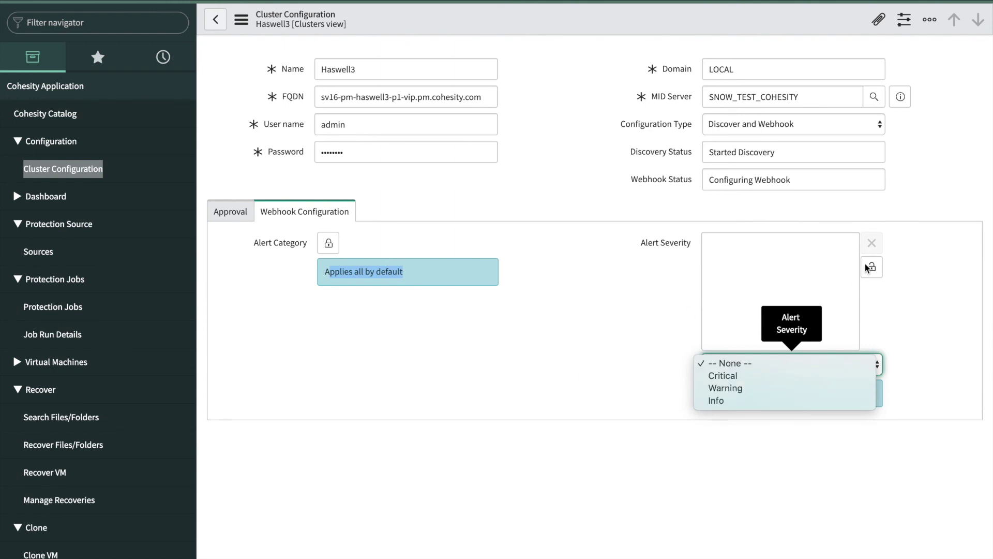
left_click(903, 301)
left_click(214, 20)
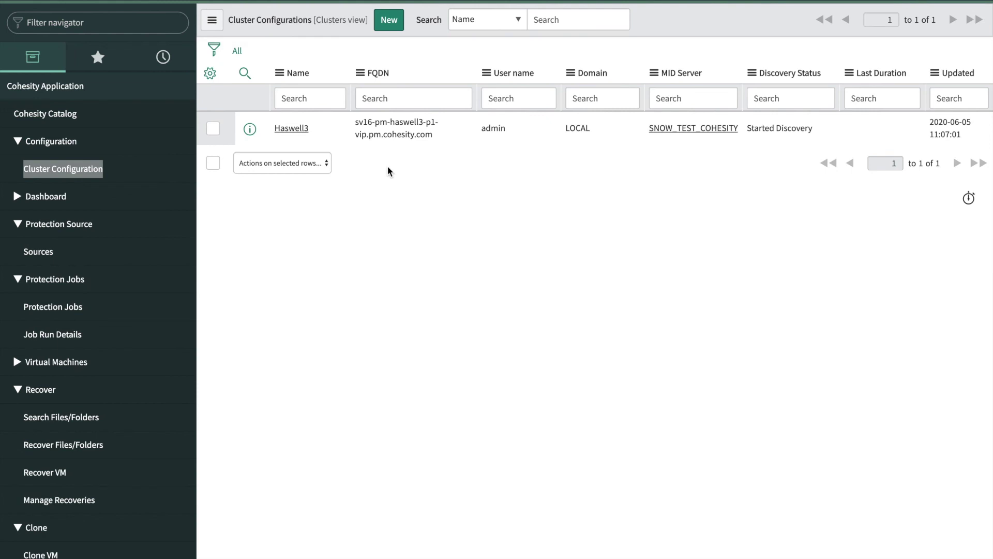
left_click(390, 23)
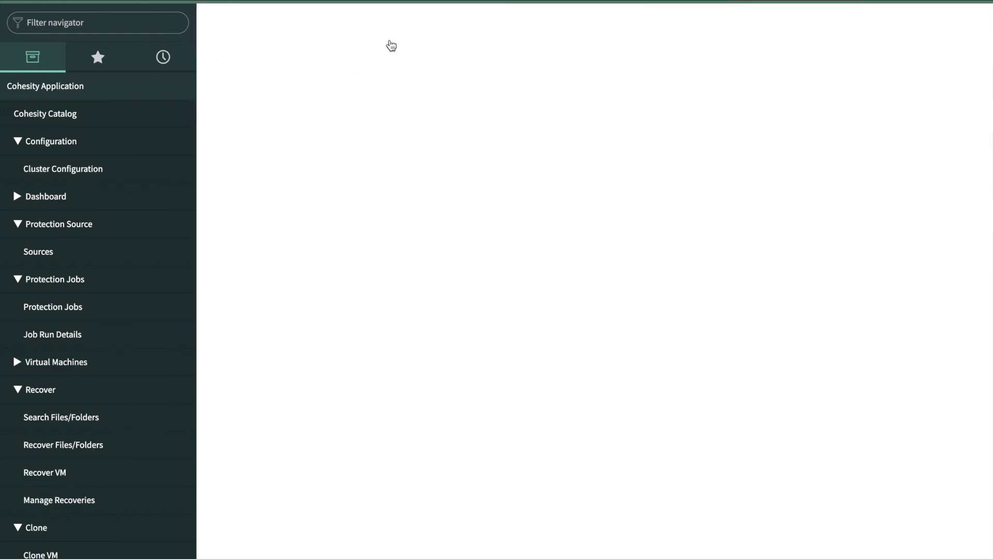
type("chandu")
key("Tab")
key("super+Tab")
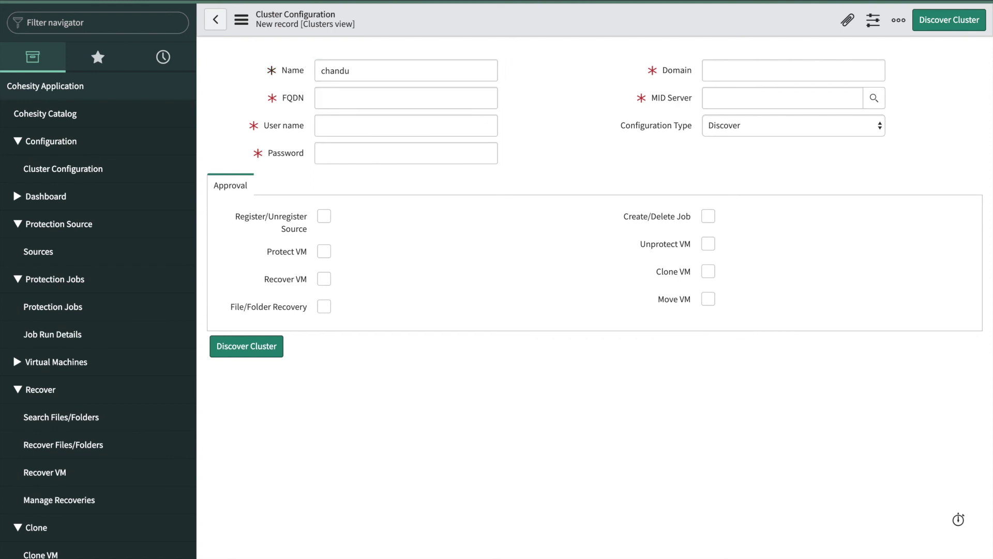
left_click(391, 100)
key("super+v")
left_click_drag(350, 98, 319, 99)
key("BackSpace")
key("Tab")
type("admin")
Set Domain LOCAL, MID server SNOW_TEST_COHESITY, type Discover, and require approval for Protect VM, Unprotect VM, Create/Delete Job.
key("Tab")
type("admin")
left_click(778, 71)
type("LOCAL")
key("Tab")
left_click(778, 127)
left_click(778, 123)
left_click(778, 123)
left_click(324, 251)
left_click(708, 244)
left_click(708, 216)
Submit chandu with Discover Cluster and reload the list to check its discovery status.
left_click(246, 347)
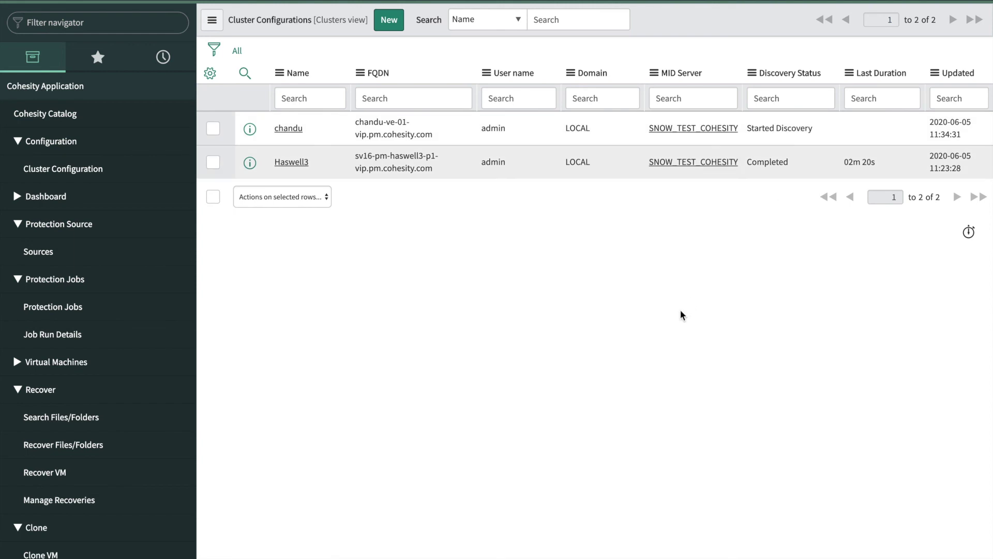
key("super+r")
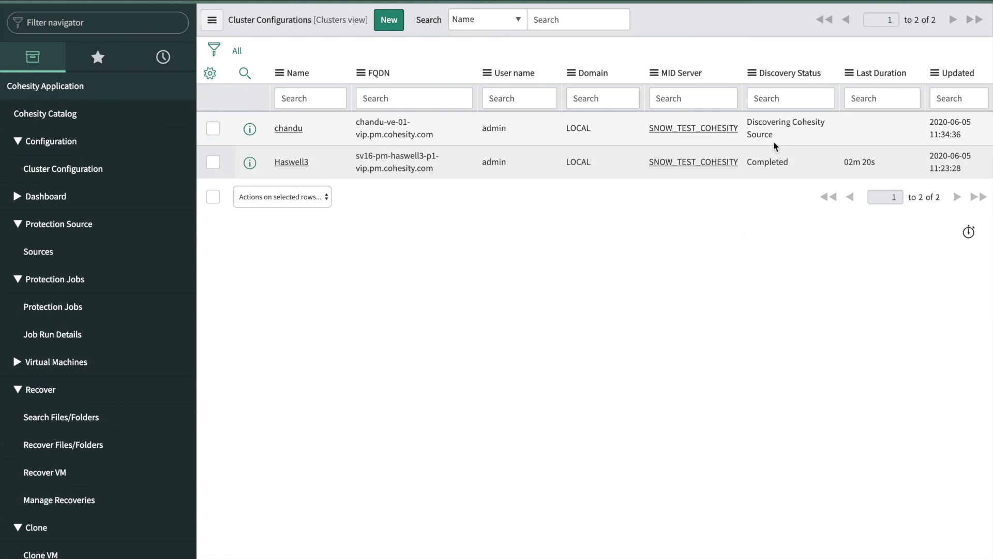
left_click_drag(747, 122, 785, 136)
left_click(684, 298)
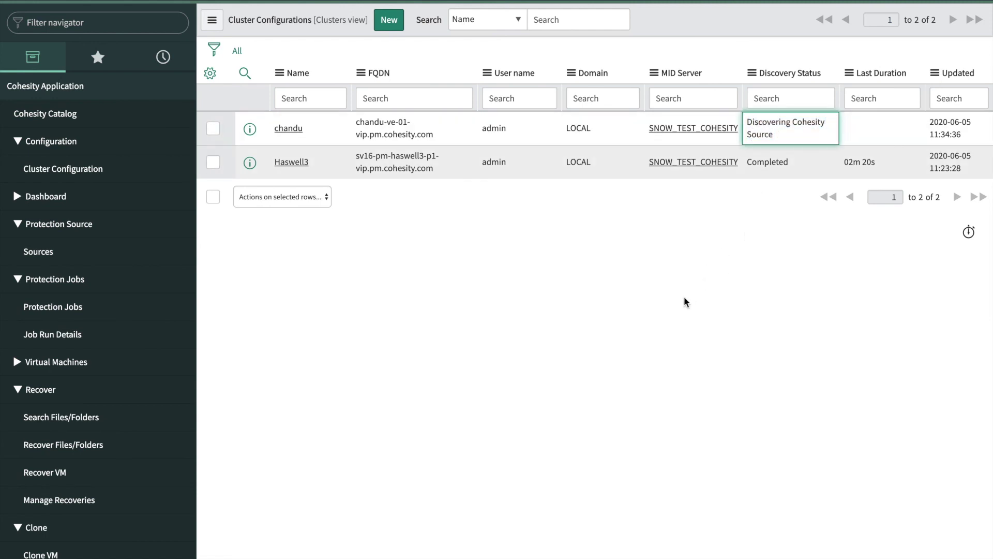
key("super+r")
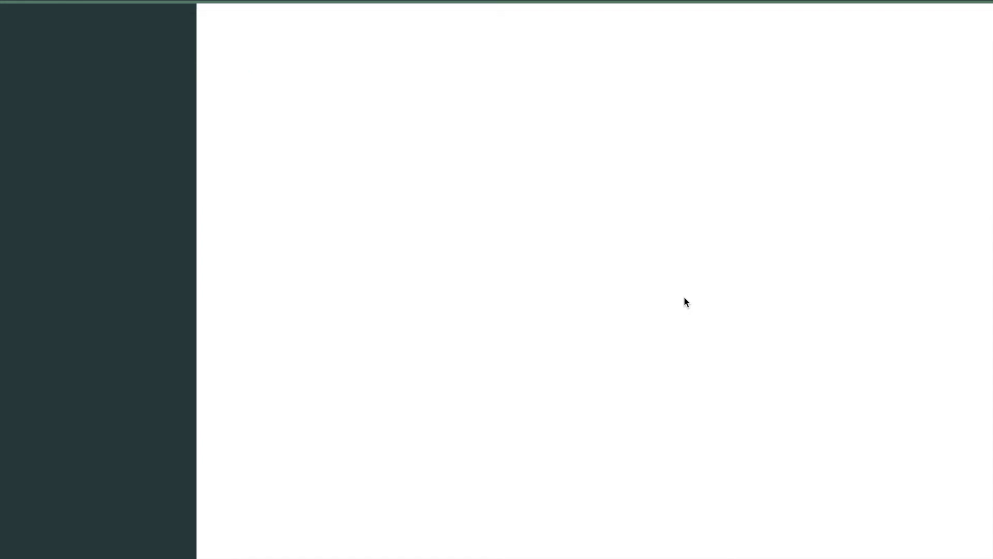